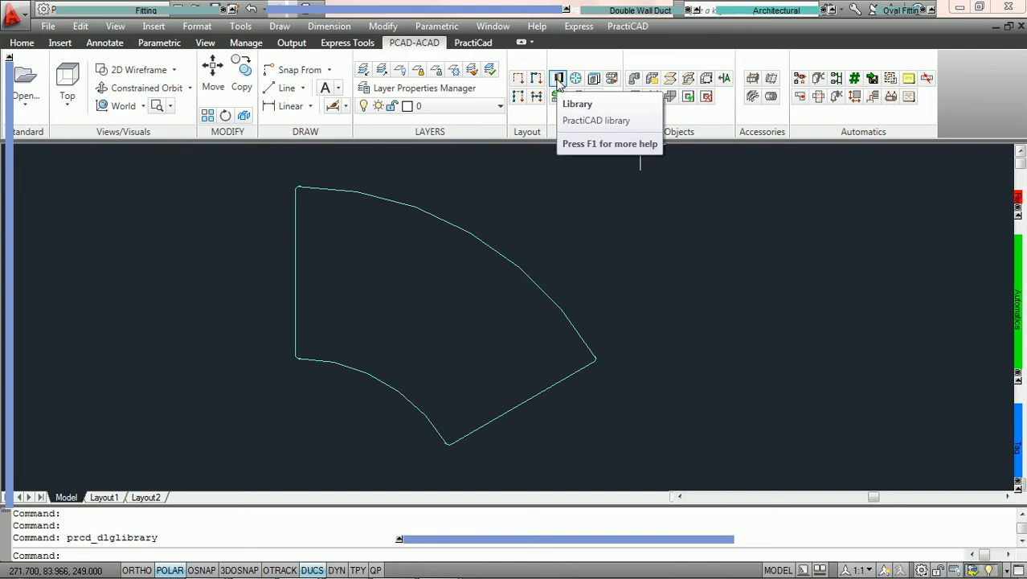
# - Open the PractiCAD library and navigate to the Documentation > Tag > Custom category
pyautogui.click(558, 79)
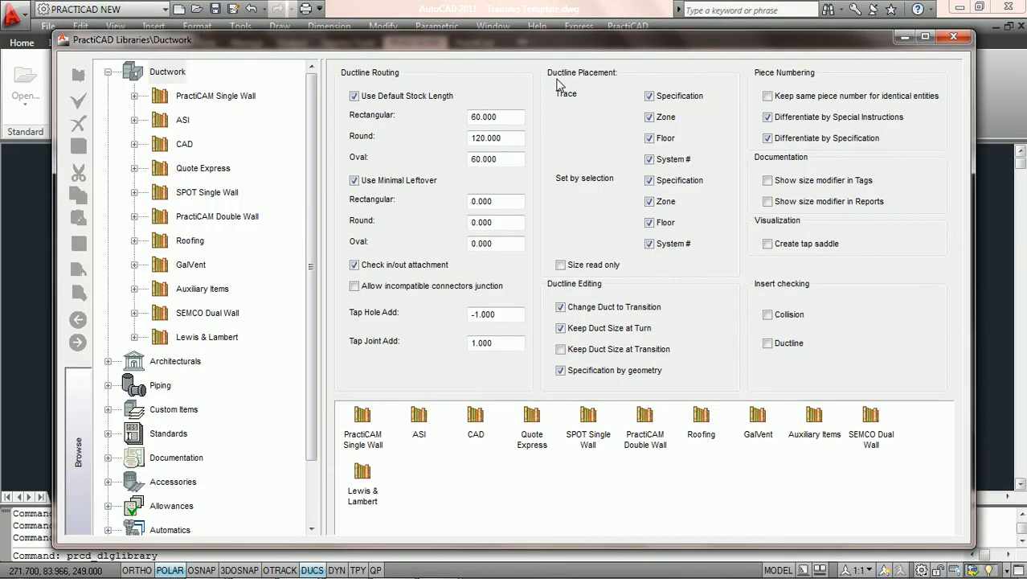
pyautogui.click(178, 74)
pyautogui.click(107, 72)
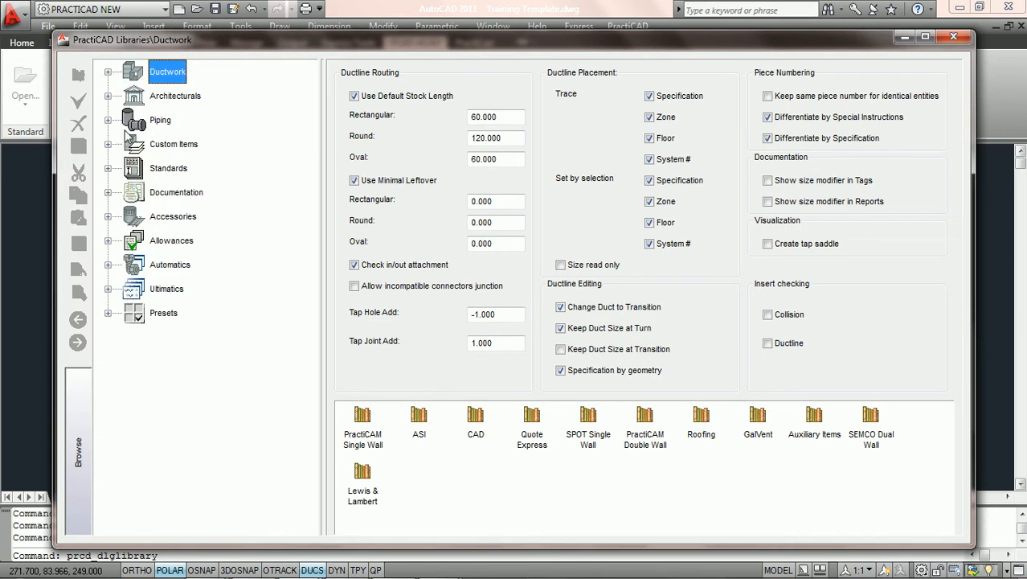
pyautogui.click(108, 192)
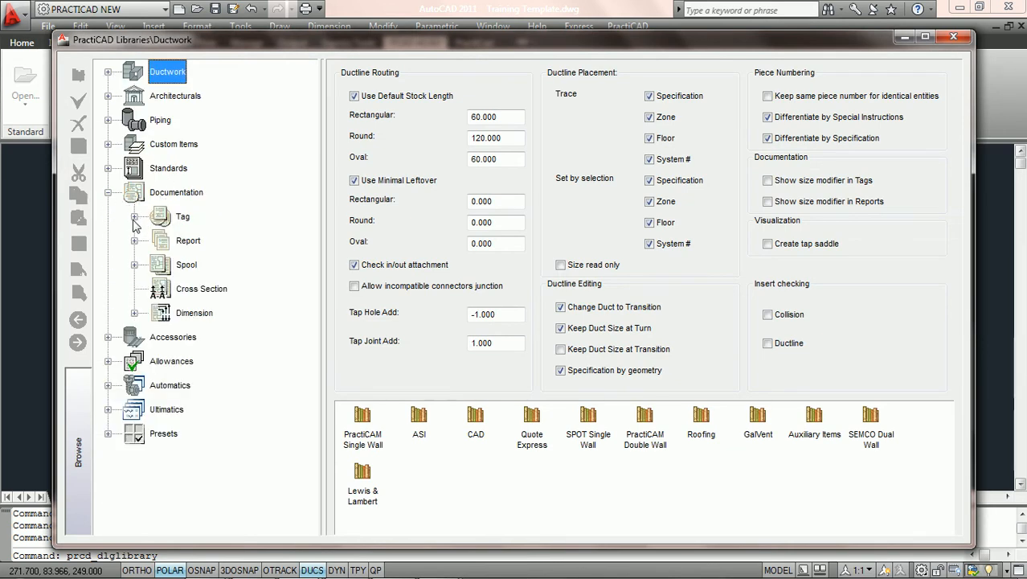
pyautogui.click(134, 217)
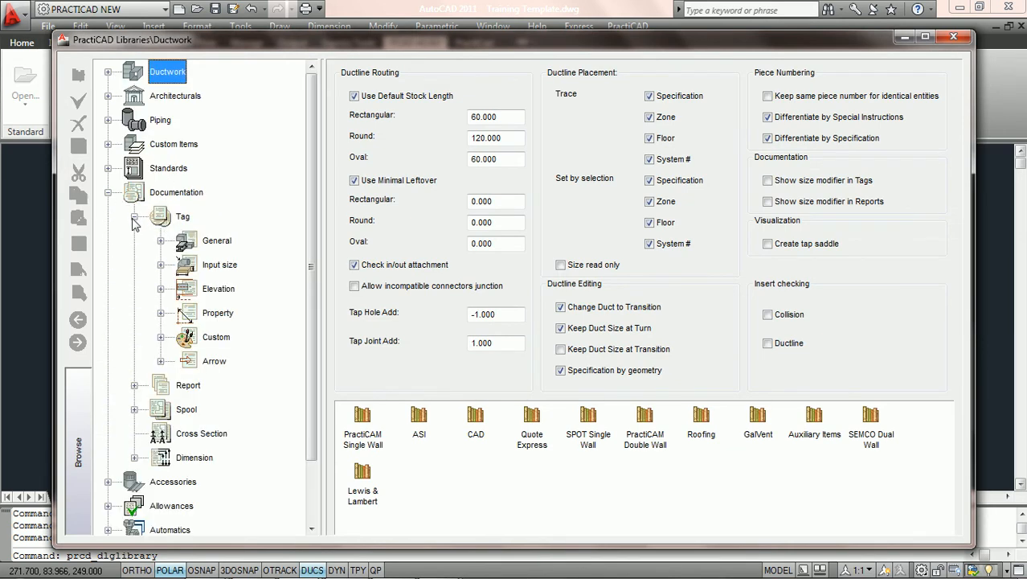
pyautogui.click(161, 338)
pyautogui.click(216, 339)
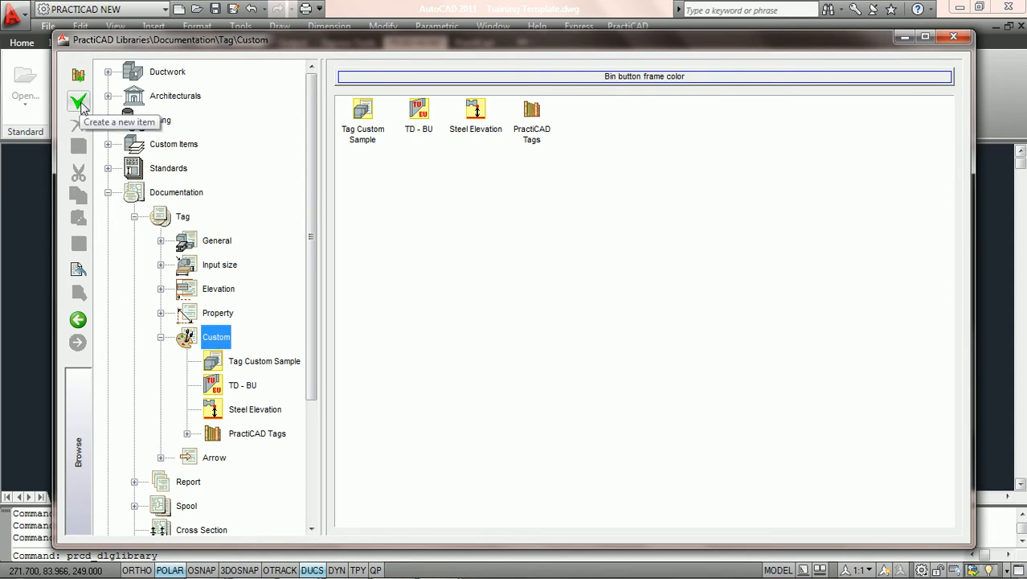
# - Create a new custom tag item with the g_tag_property_length.bmp icon and name it Angle Elbows
pyautogui.click(79, 103)
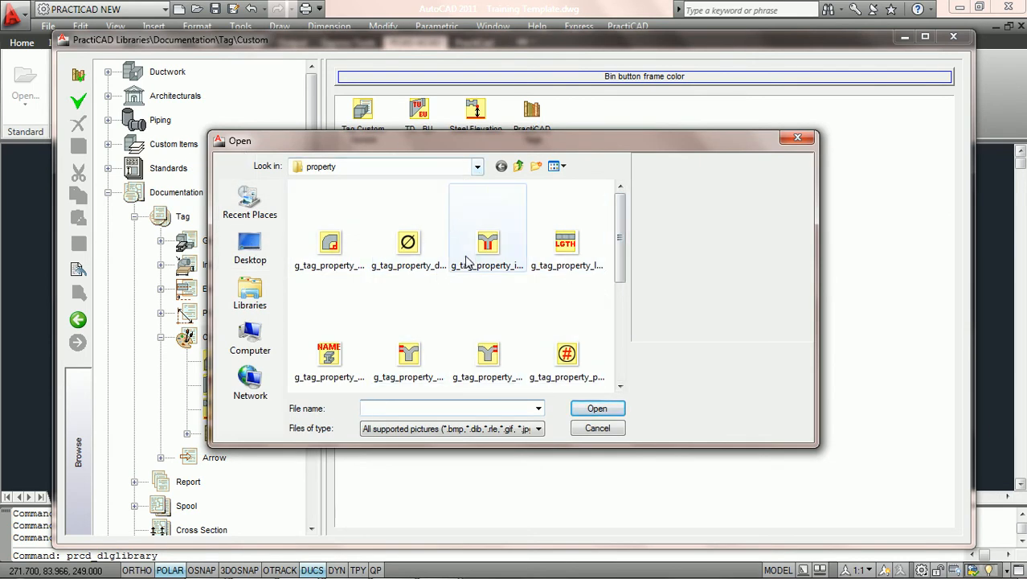
pyautogui.click(567, 250)
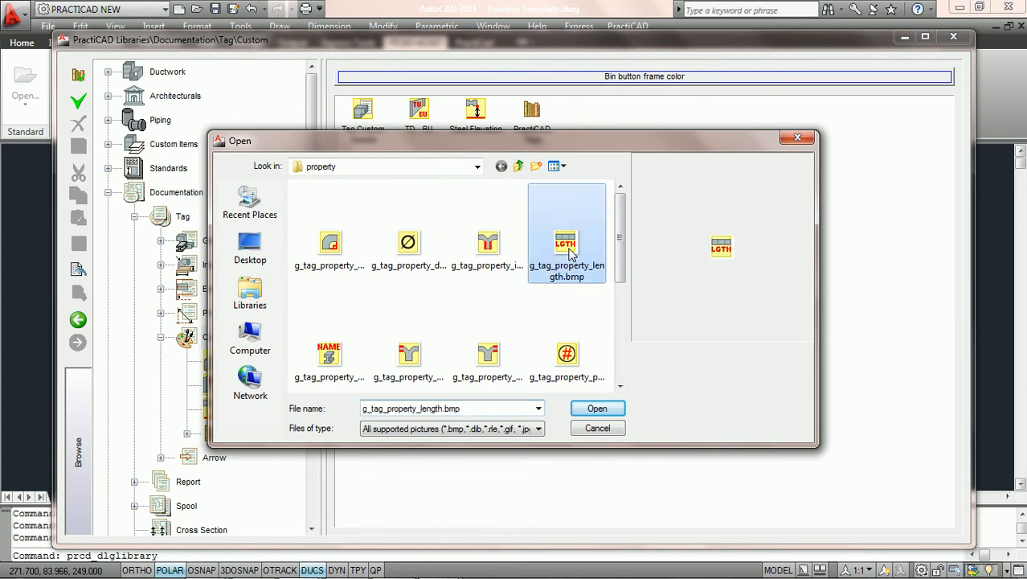
pyautogui.click(597, 409)
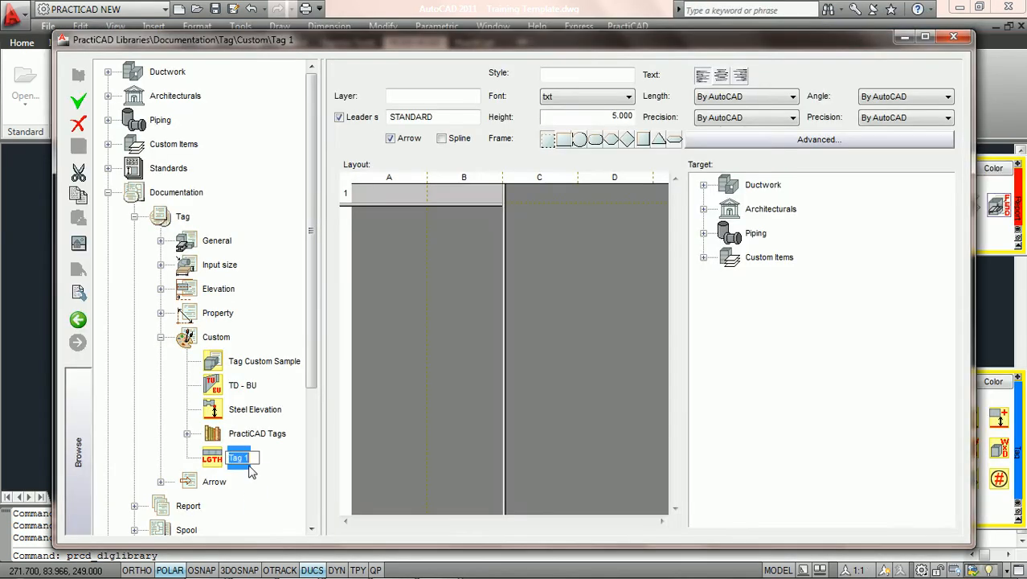
pyautogui.write('Angle Elbows')
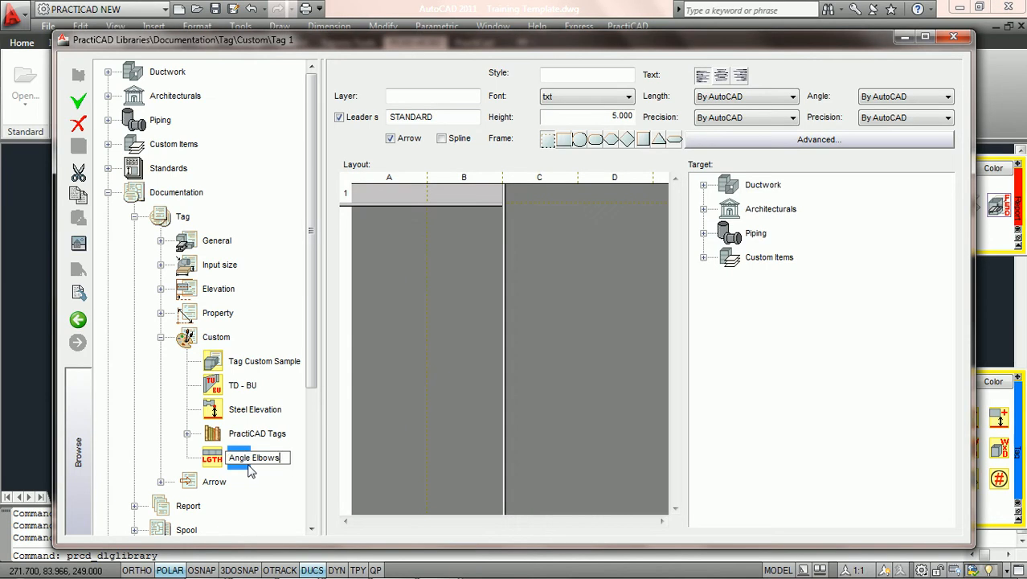
pyautogui.press('Return')
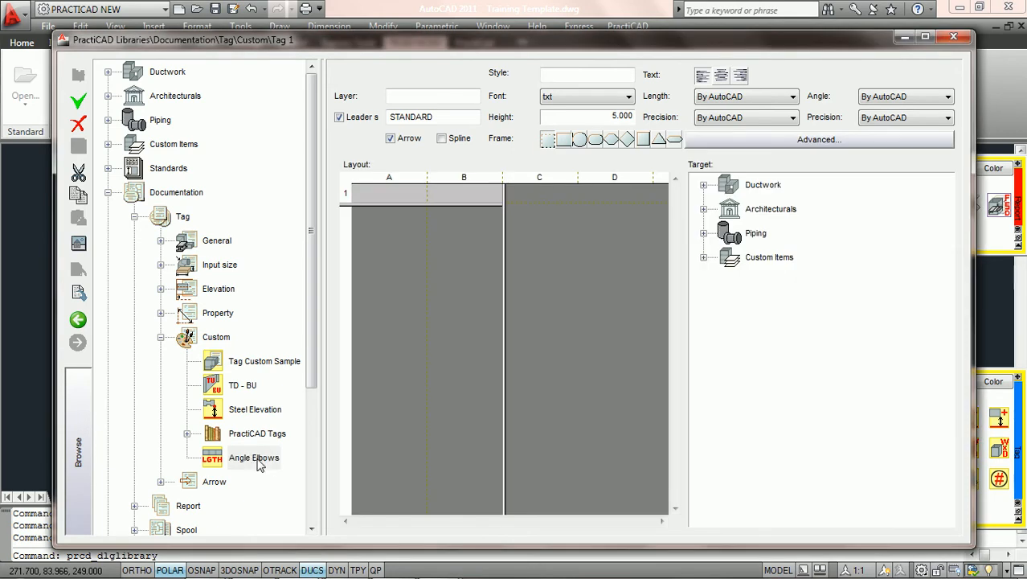
# - Maximize the library window, widen layout column A, and open the field editor for cell A1
pyautogui.click(926, 38)
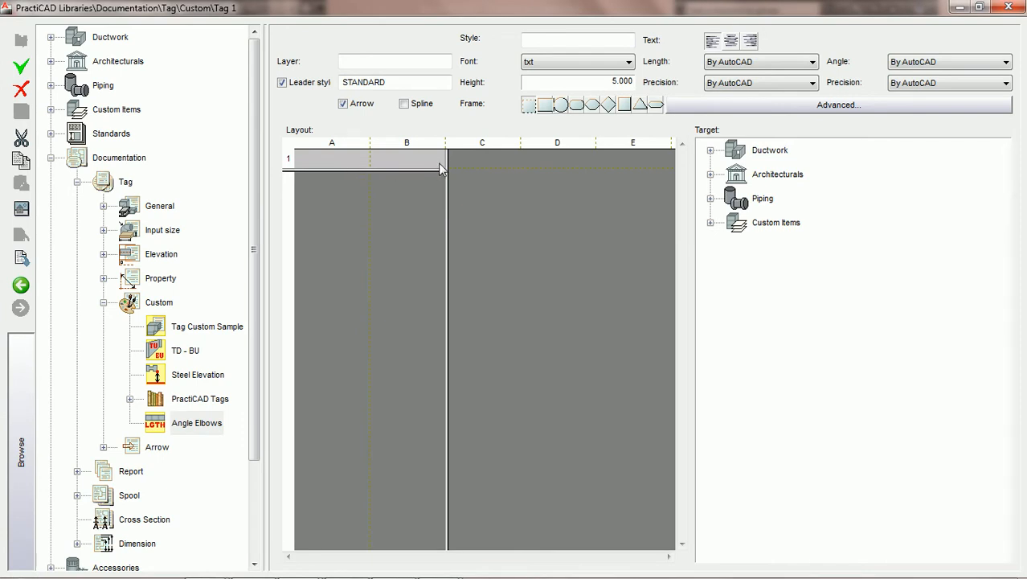
pyautogui.moveTo(445, 158); pyautogui.dragTo(370, 158)
pyautogui.doubleClick(335, 161)
pyautogui.moveTo(507, 165); pyautogui.dragTo(304, 286)
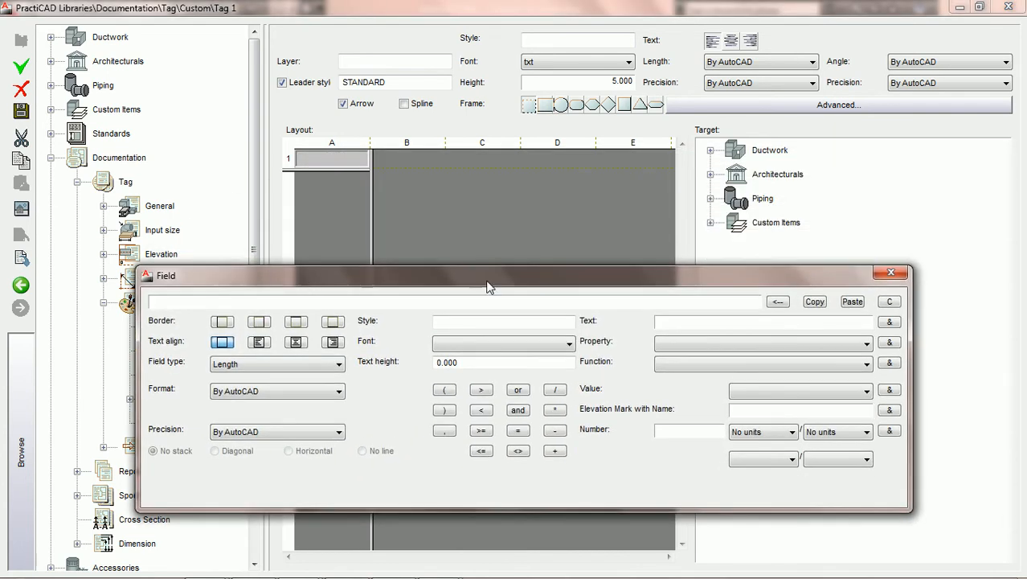
# - Choose Ductwork as the tag target and set the field property to Angle
pyautogui.click(866, 343)
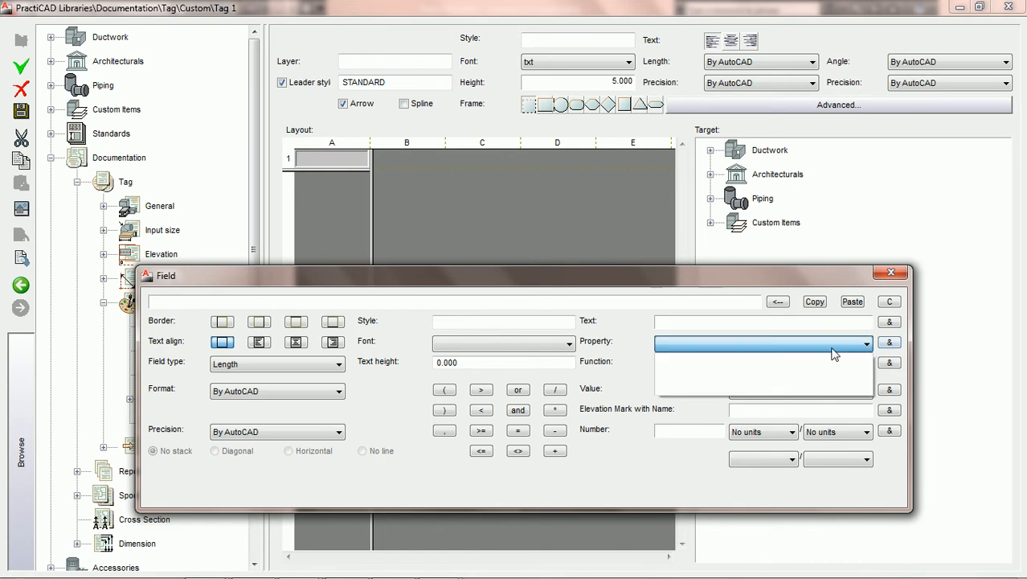
pyautogui.click(753, 346)
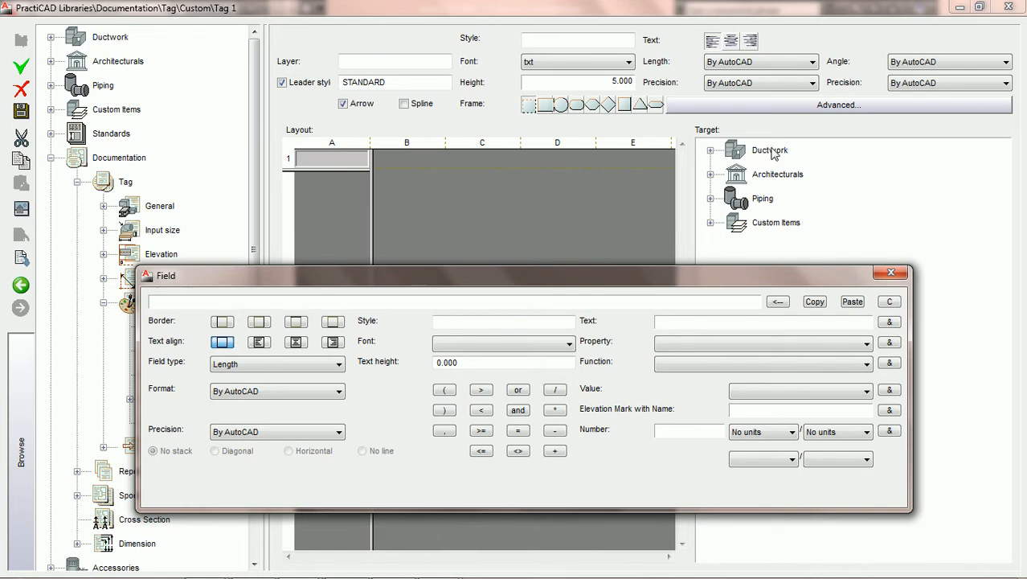
pyautogui.click(773, 153)
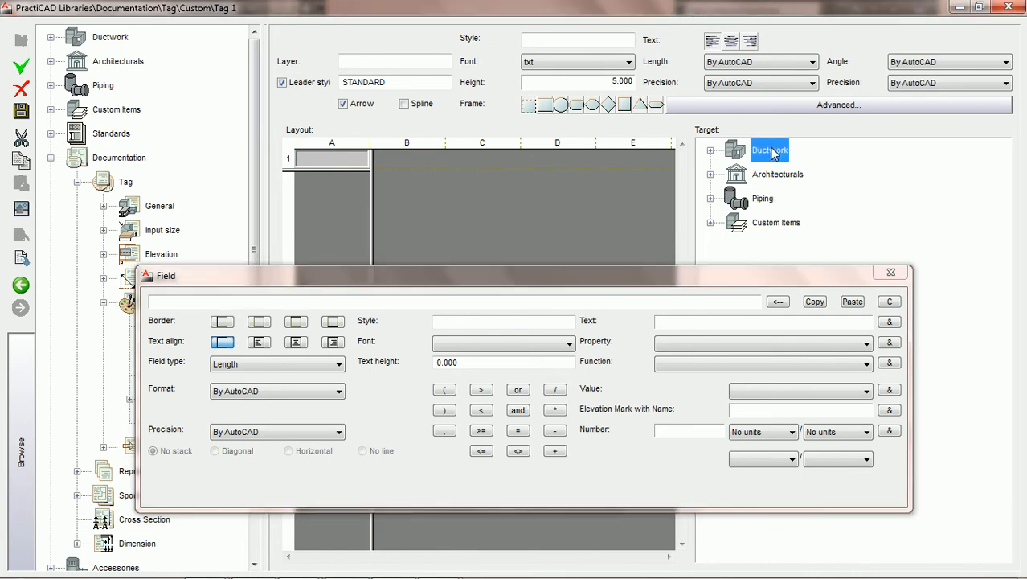
pyautogui.click(826, 350)
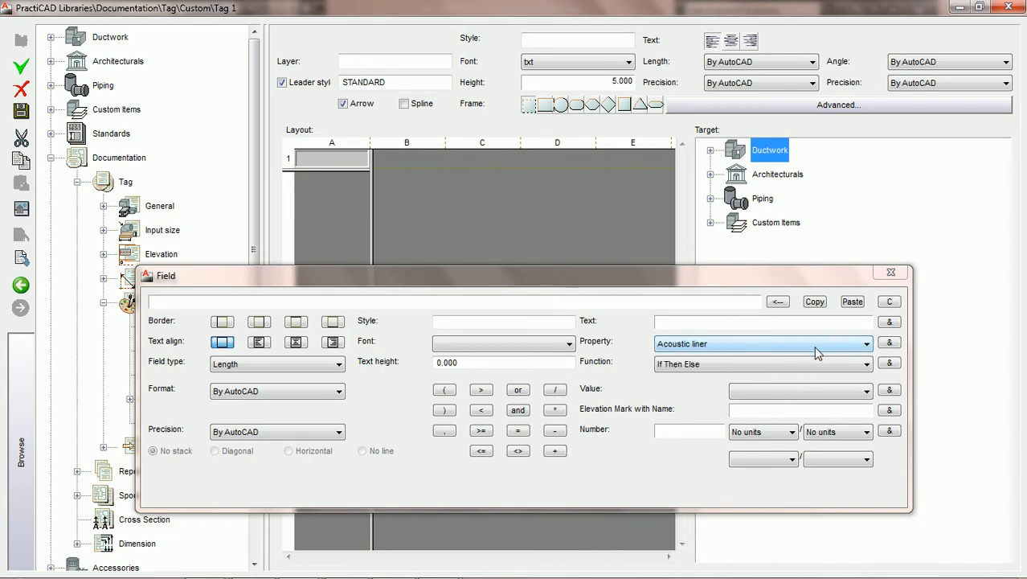
pyautogui.click(836, 345)
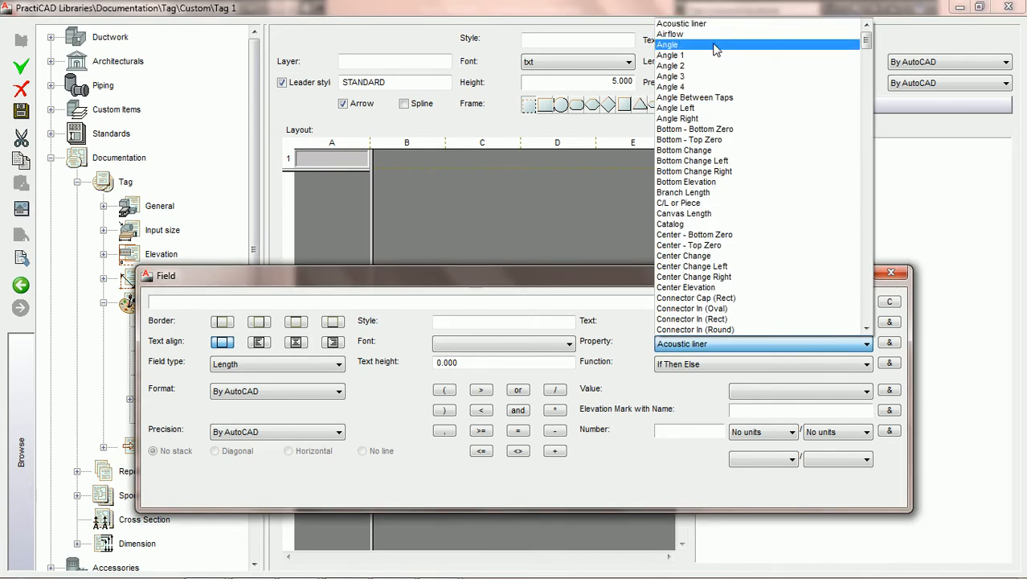
pyautogui.click(718, 46)
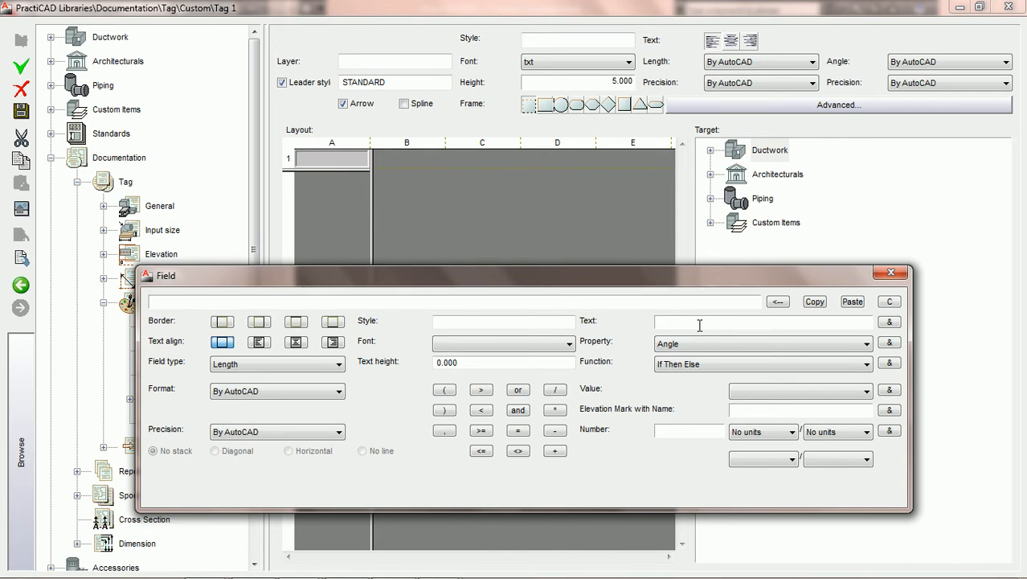
# - Insert the If Then Else function with the Angle property into the field expression
pyautogui.click(733, 365)
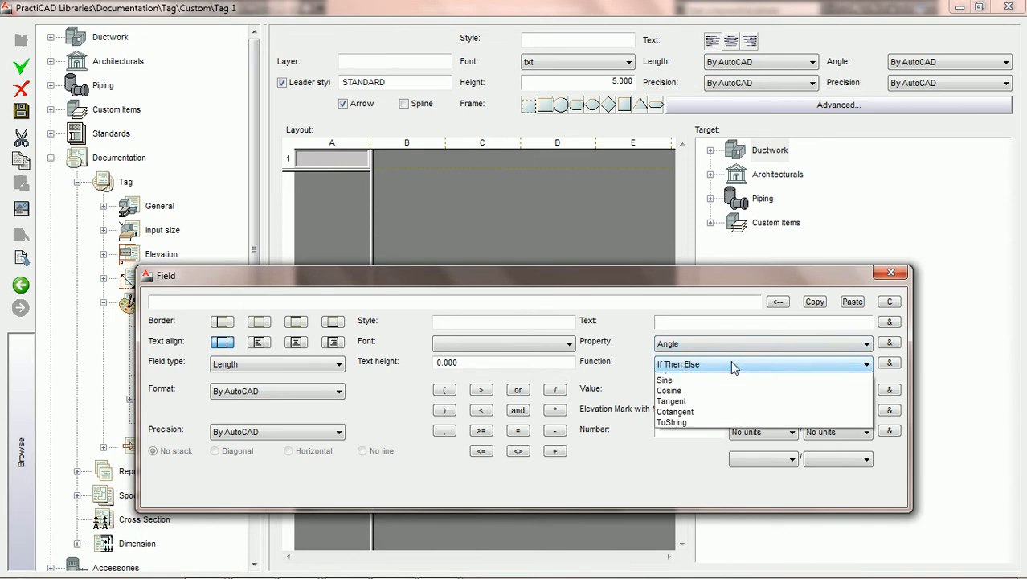
pyautogui.click(680, 379)
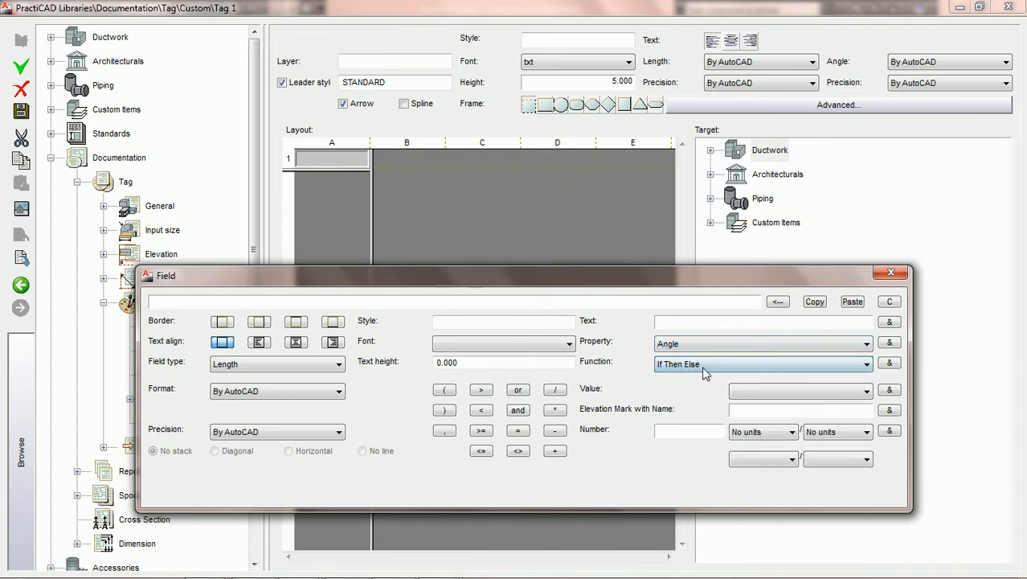
pyautogui.click(889, 364)
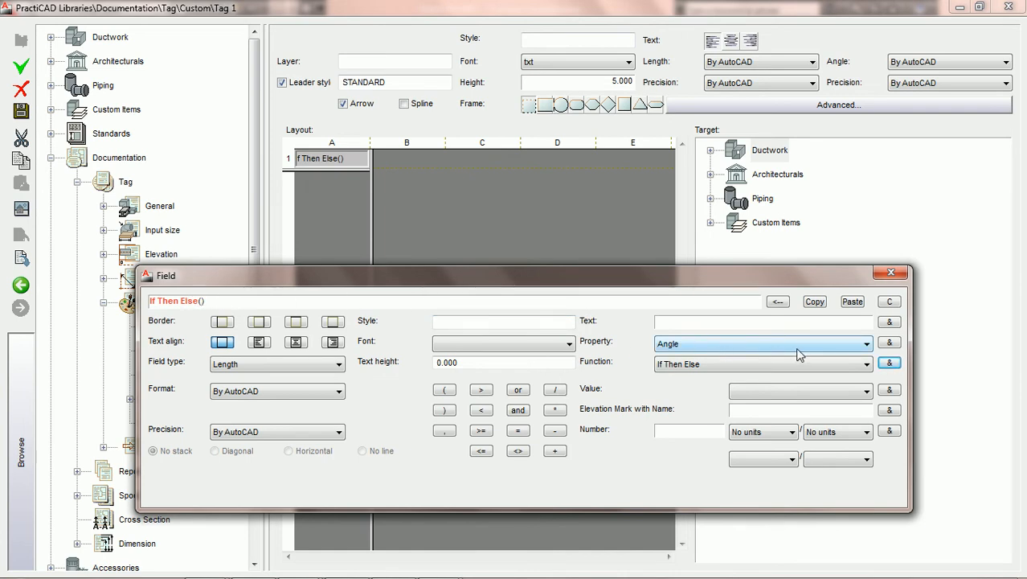
pyautogui.click(889, 343)
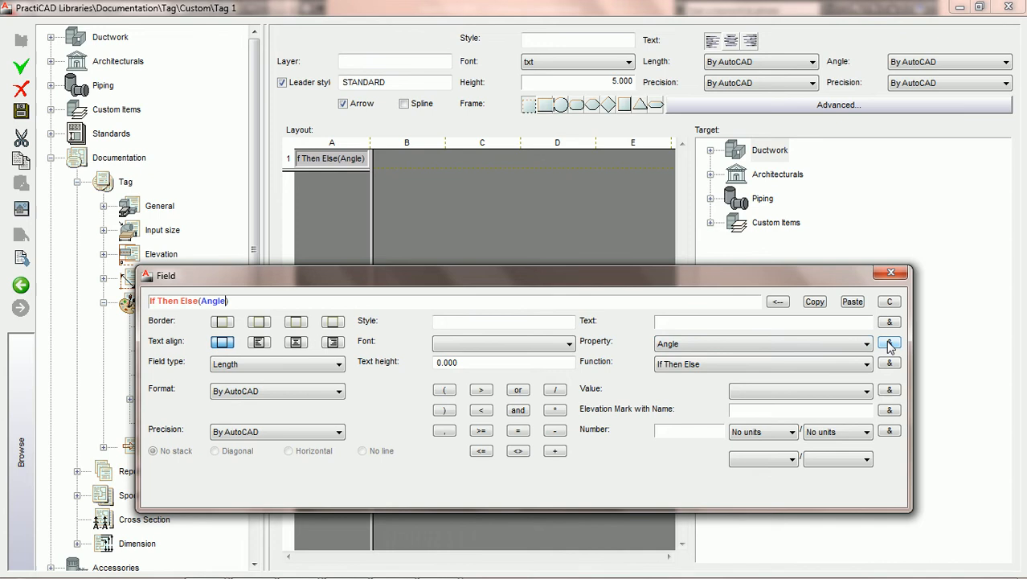
# - Append the condition Angle = 45 to the If Then Else expression
pyautogui.click(517, 431)
pyautogui.click(673, 428)
pyautogui.write('45')
pyautogui.click(890, 433)
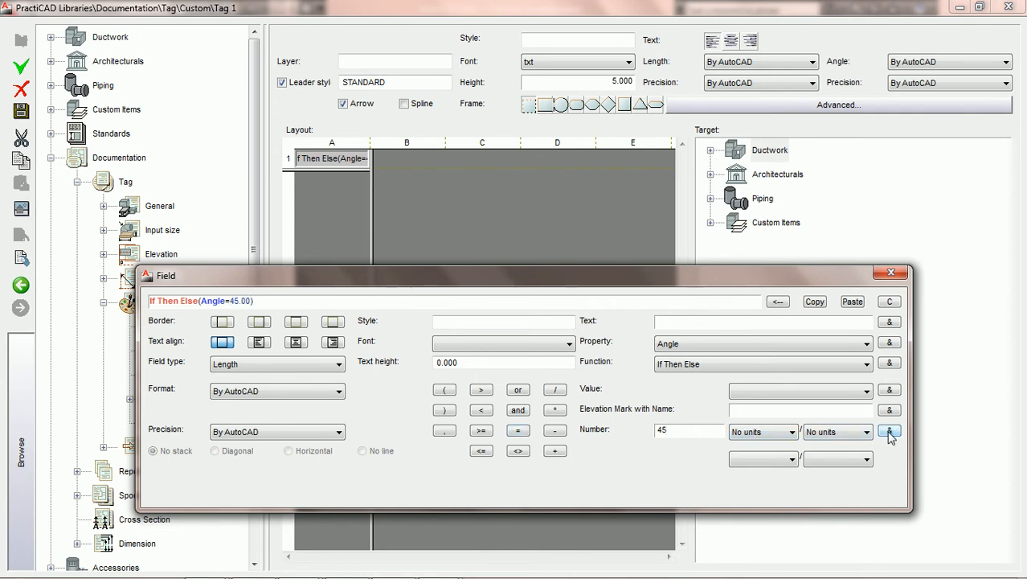
# - Extend the condition with or Angle = 90 in the field expression
pyautogui.click(519, 391)
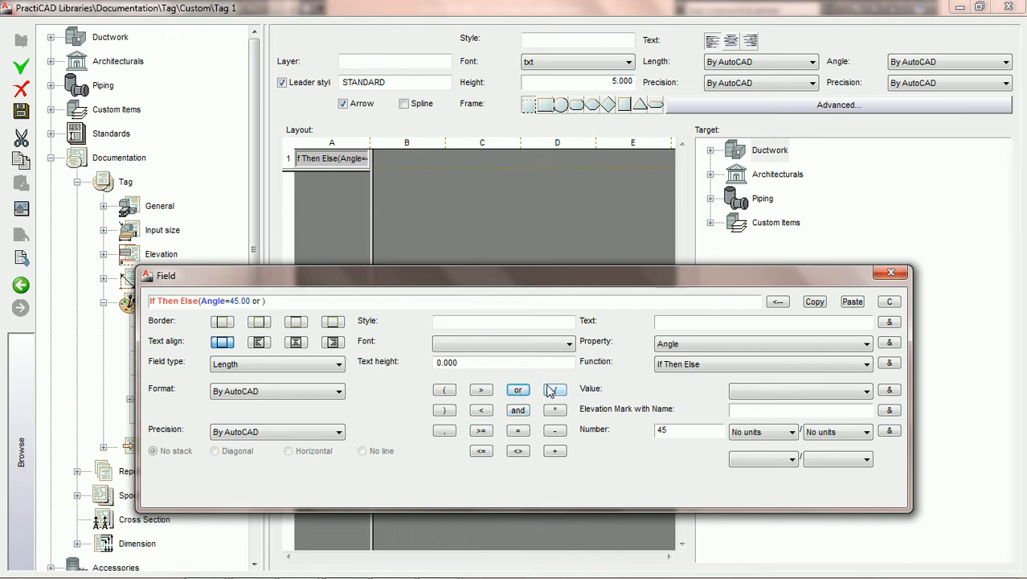
pyautogui.click(890, 344)
pyautogui.click(519, 431)
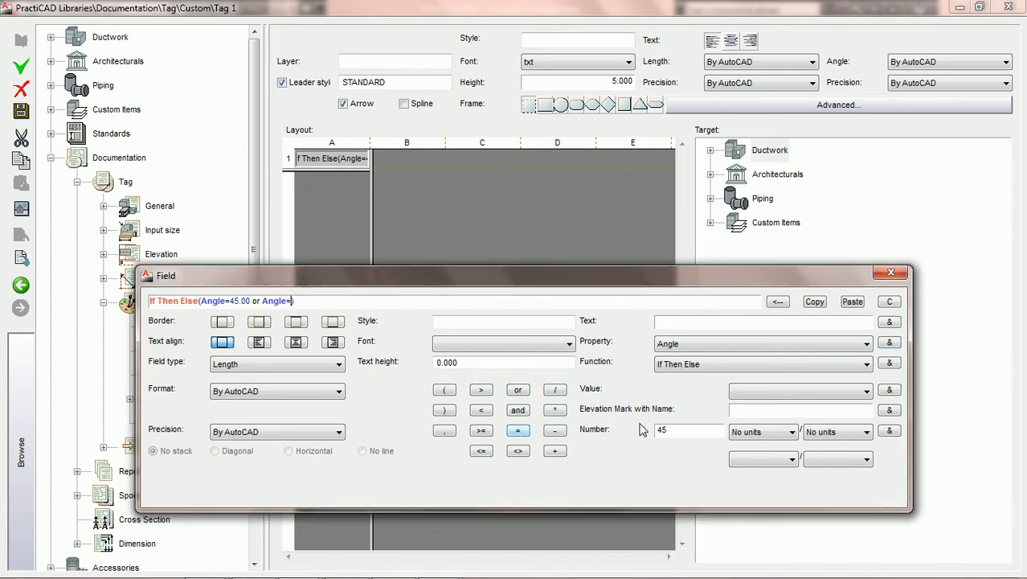
pyautogui.click(683, 432)
pyautogui.press('BackSpace')
pyautogui.press('BackSpace')
pyautogui.write('90')
pyautogui.click(891, 433)
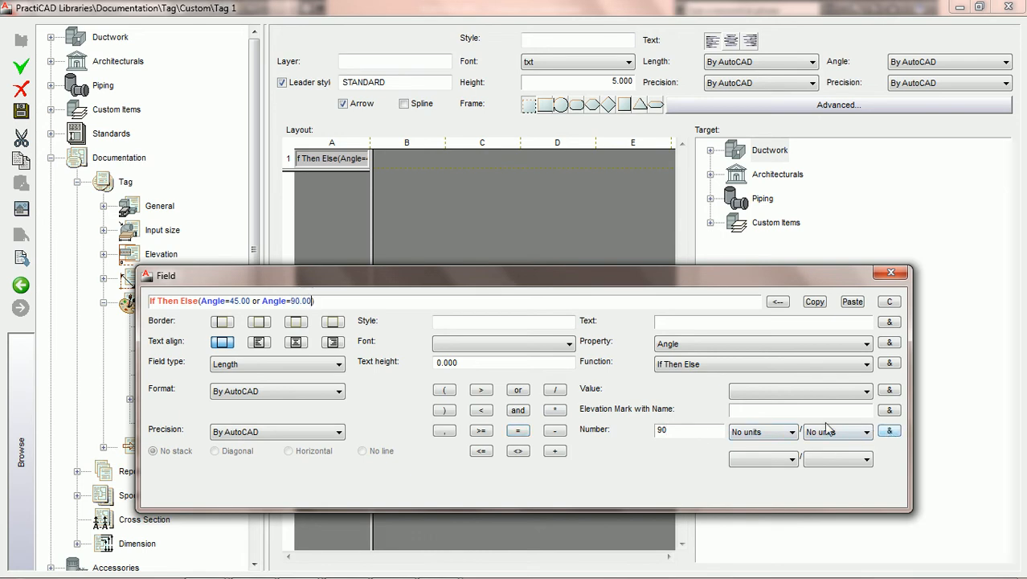
# - Add an empty text result and an Angle+ else result to the If Then Else expression
pyautogui.click(443, 432)
pyautogui.click(889, 323)
pyautogui.click(445, 432)
pyautogui.click(890, 343)
pyautogui.click(557, 452)
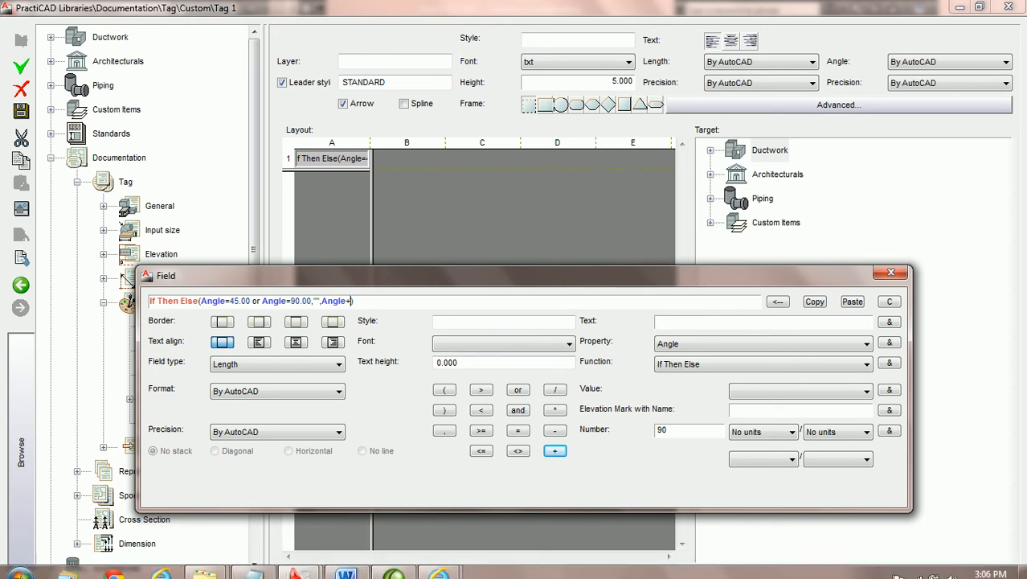
# - Open the Windows Character Map utility from the Start menu's System Tools
pyautogui.click(22, 566)
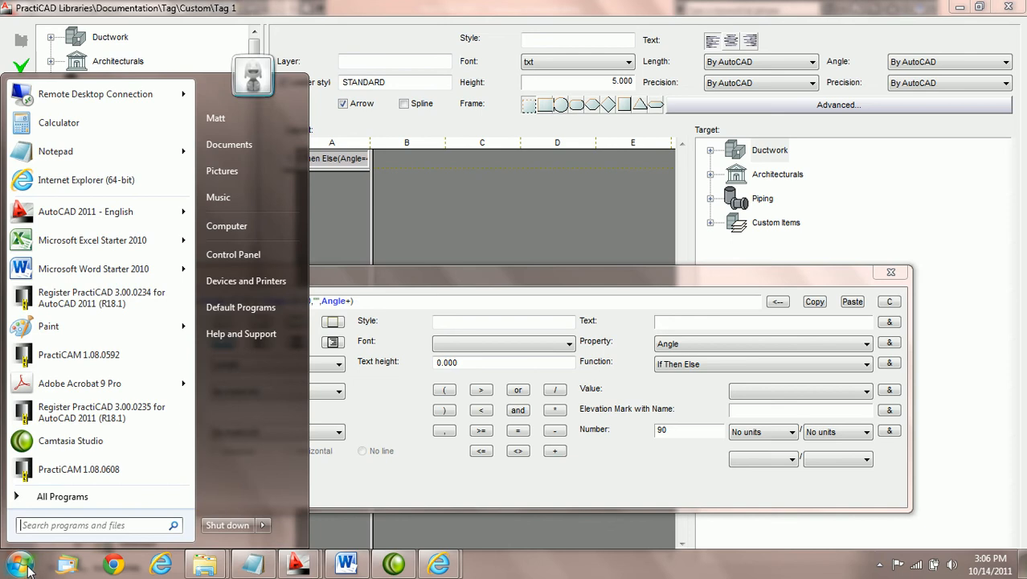
pyautogui.click(77, 504)
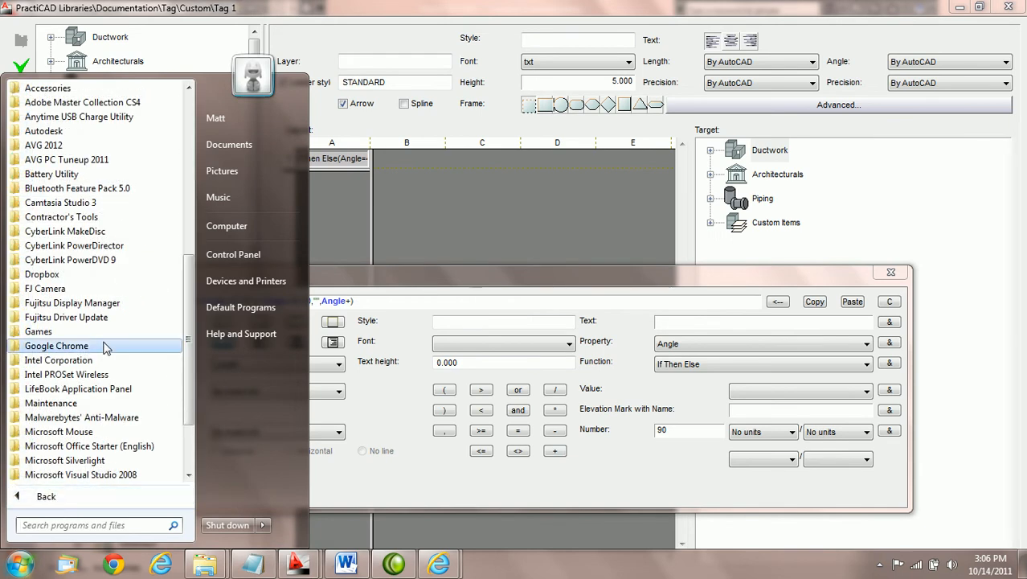
pyautogui.moveTo(192, 336); pyautogui.dragTo(187, 371)
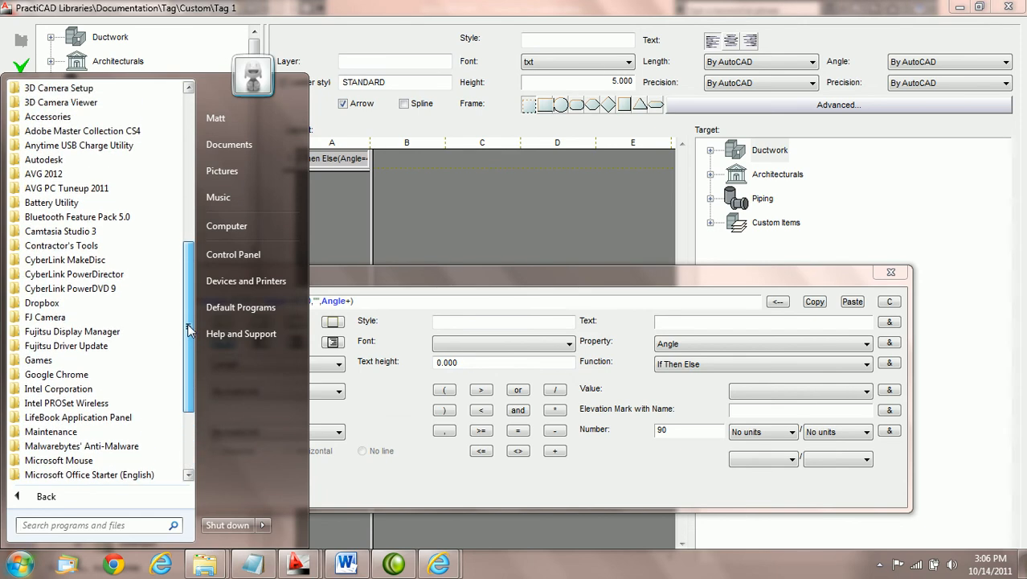
pyautogui.click(53, 119)
pyautogui.click(53, 119)
pyautogui.click(53, 119)
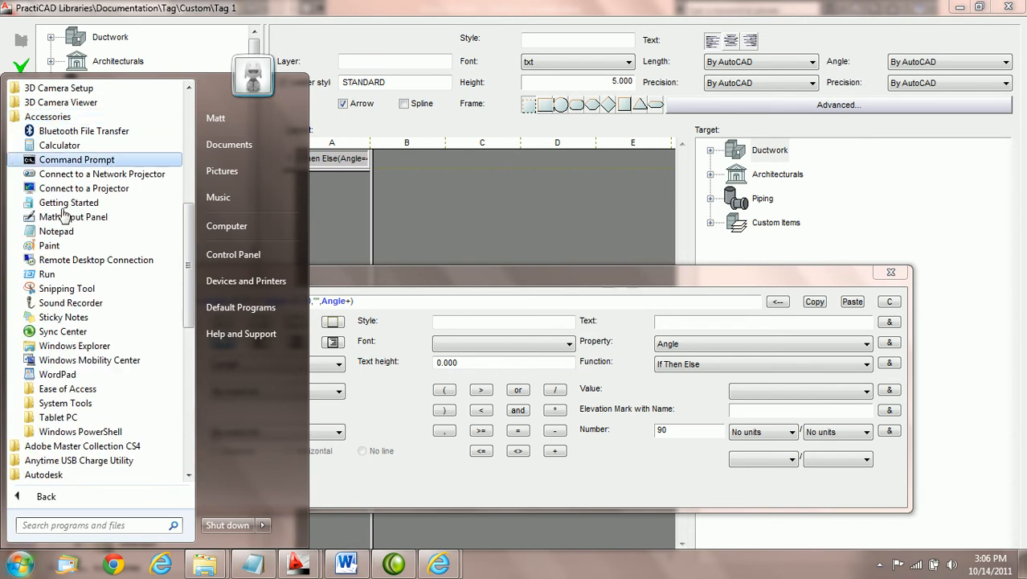
pyautogui.click(77, 406)
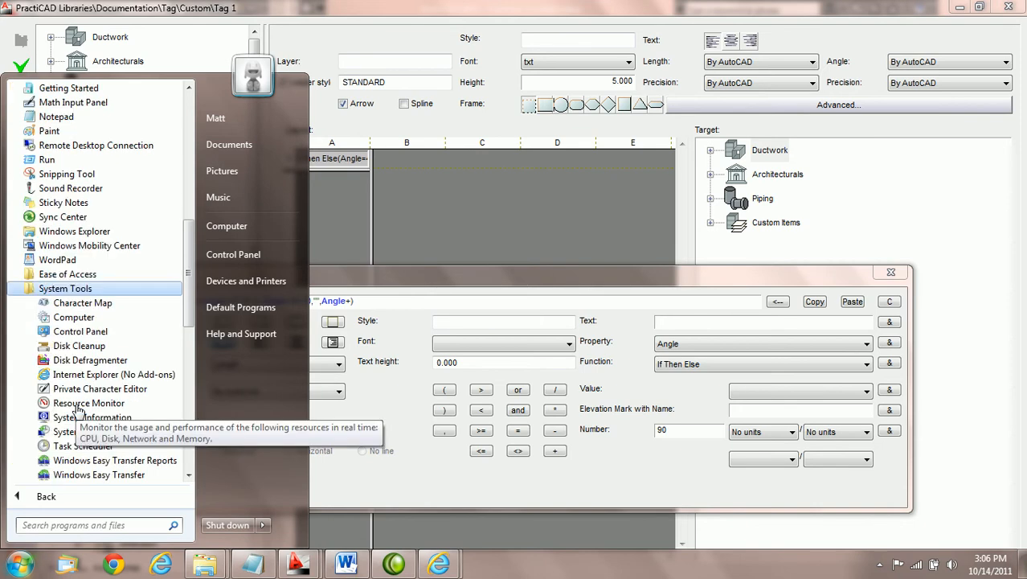
pyautogui.click(90, 306)
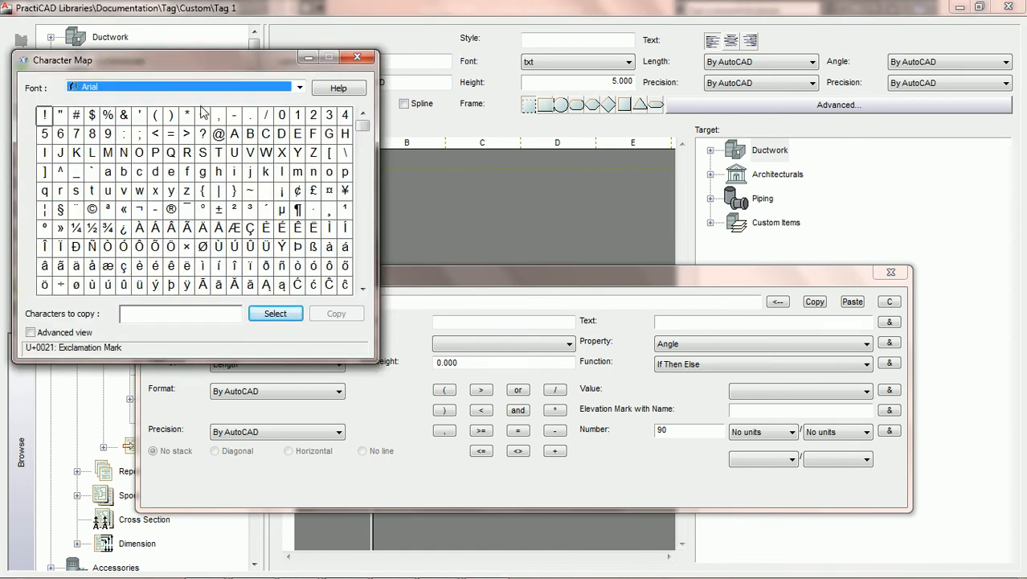
pyautogui.click(299, 87)
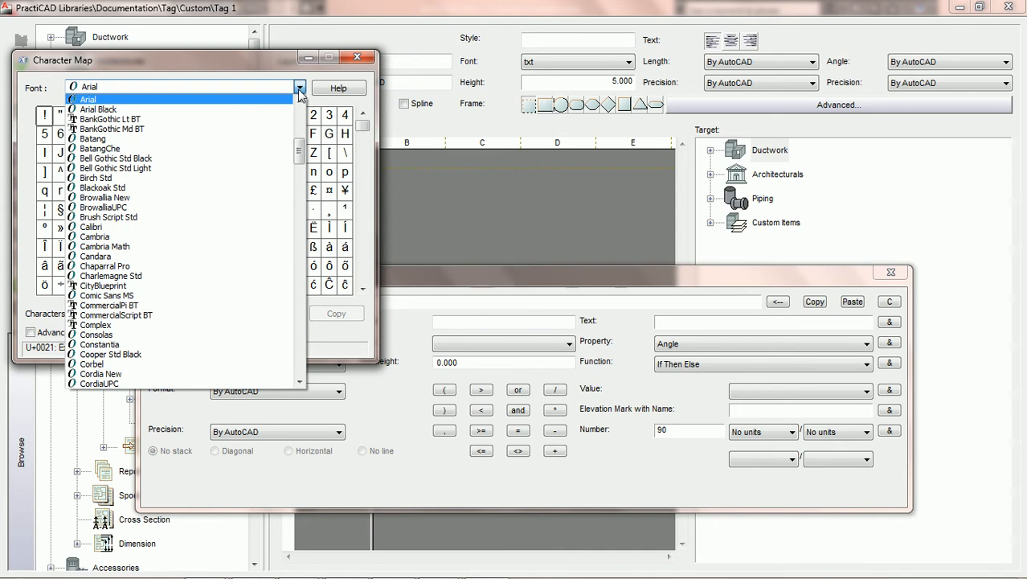
pyautogui.click(299, 89)
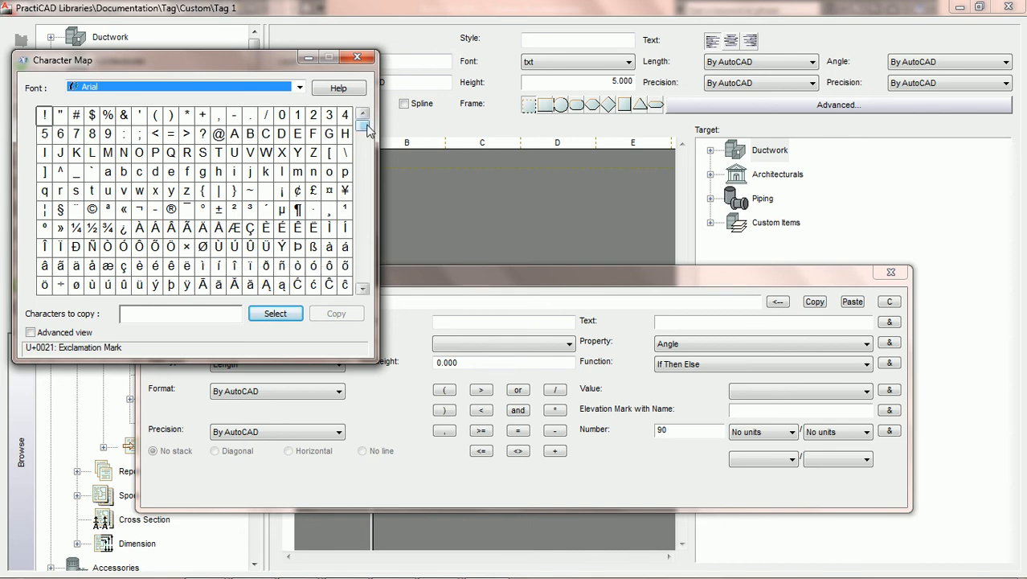
pyautogui.moveTo(366, 135); pyautogui.dragTo(365, 167)
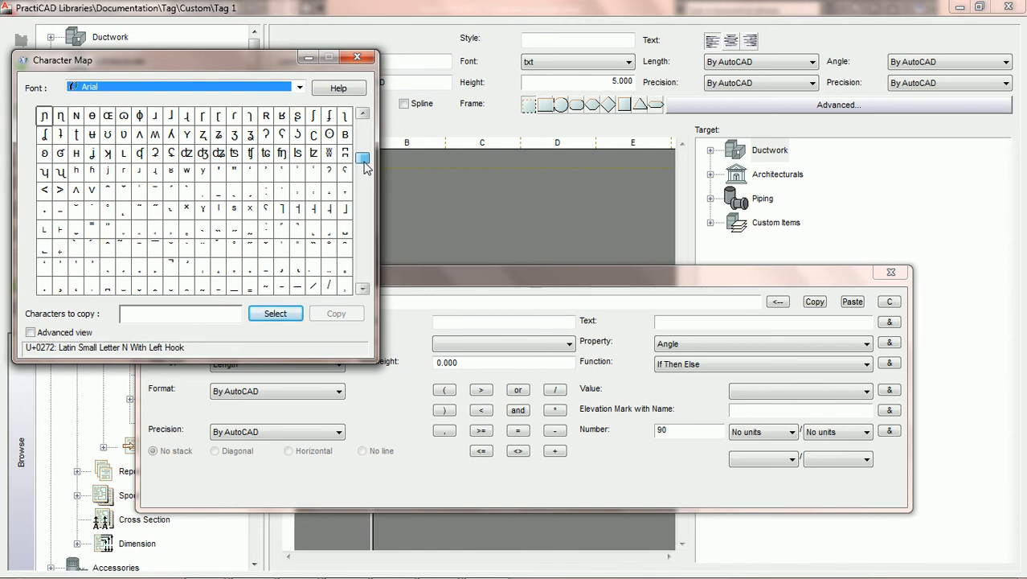
pyautogui.moveTo(365, 166); pyautogui.dragTo(366, 121)
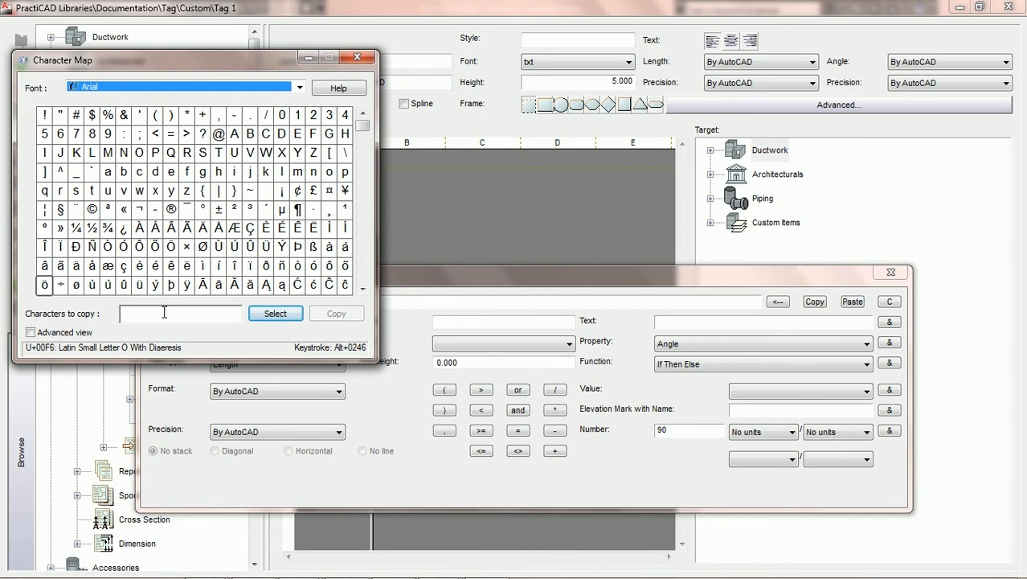
# - Search the character map for the degree sign and copy it
pyautogui.click(31, 332)
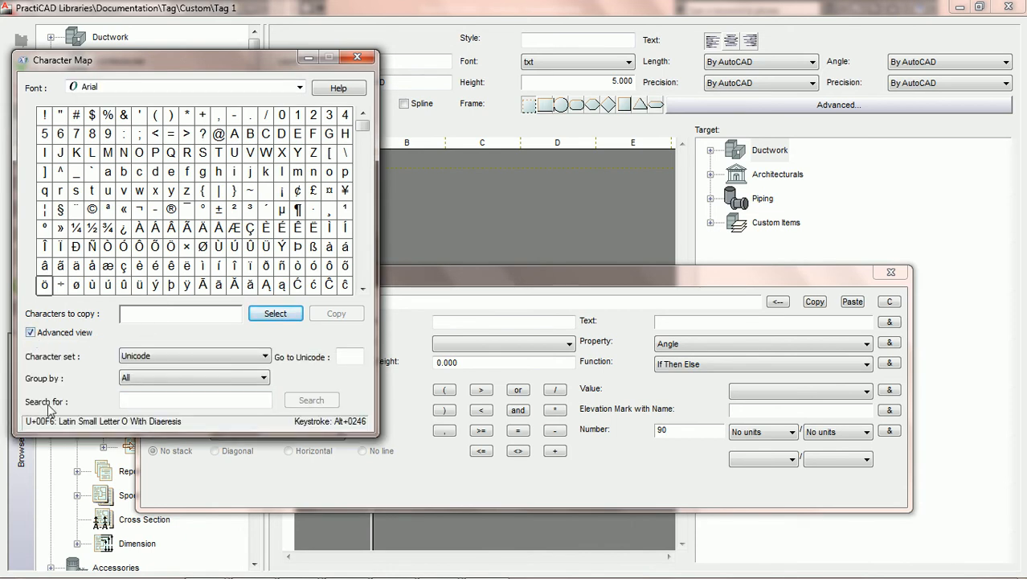
pyautogui.click(164, 396)
pyautogui.write('gree')
pyautogui.press('BackSpace')
pyautogui.press('BackSpace')
pyautogui.press('BackSpace')
pyautogui.press('BackSpace')
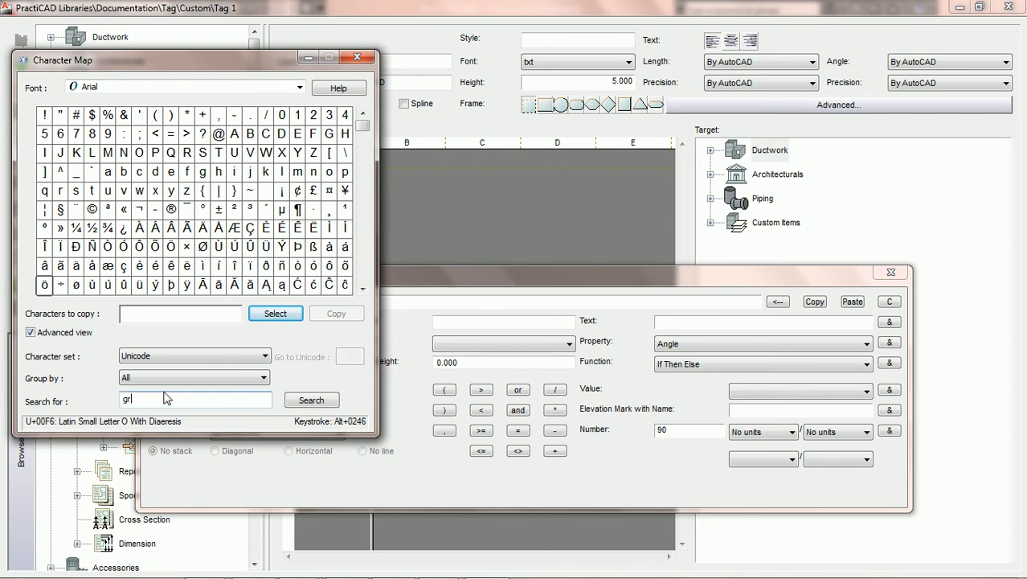
pyautogui.write('degree')
pyautogui.click(311, 400)
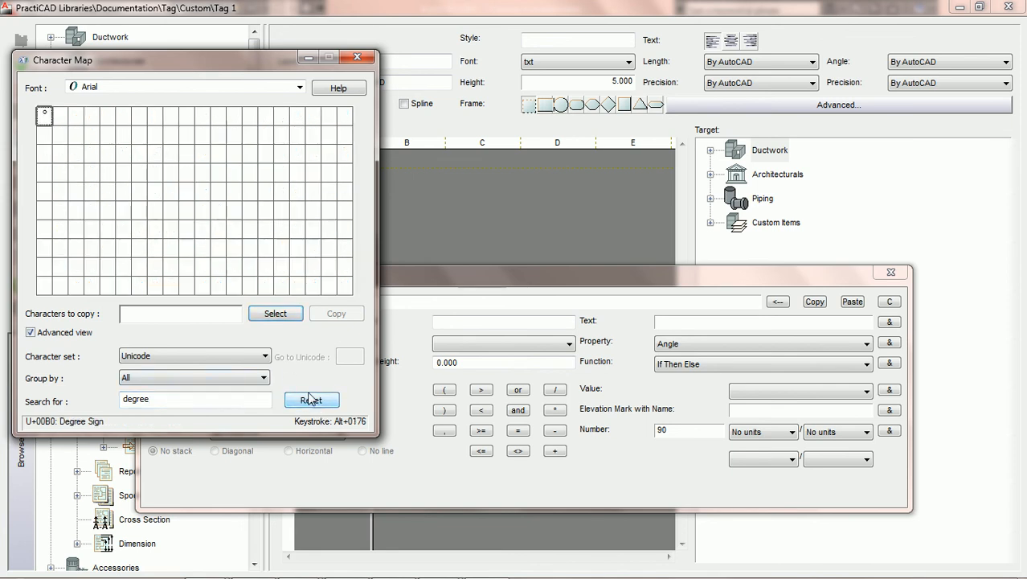
pyautogui.click(47, 118)
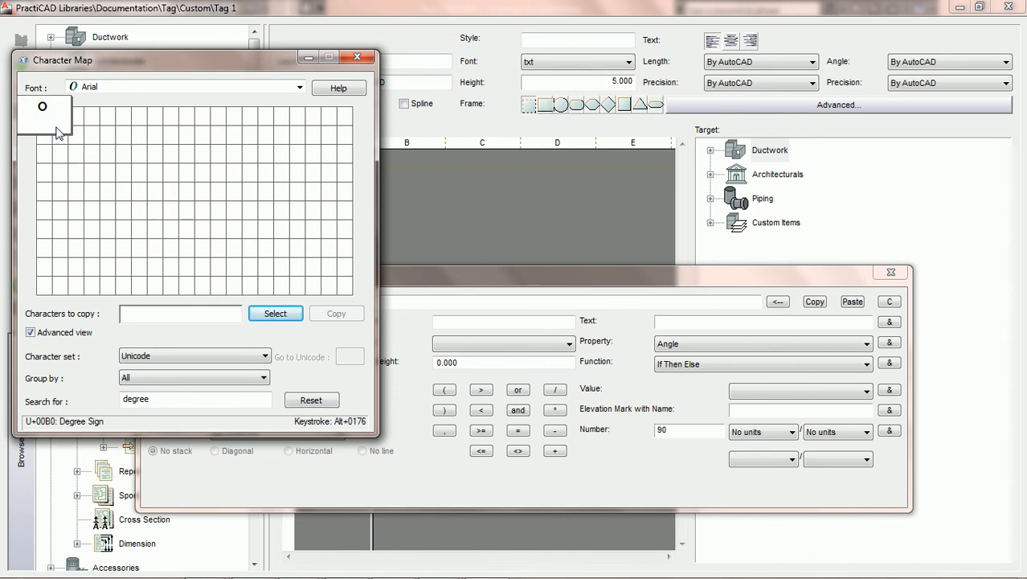
pyautogui.click(285, 314)
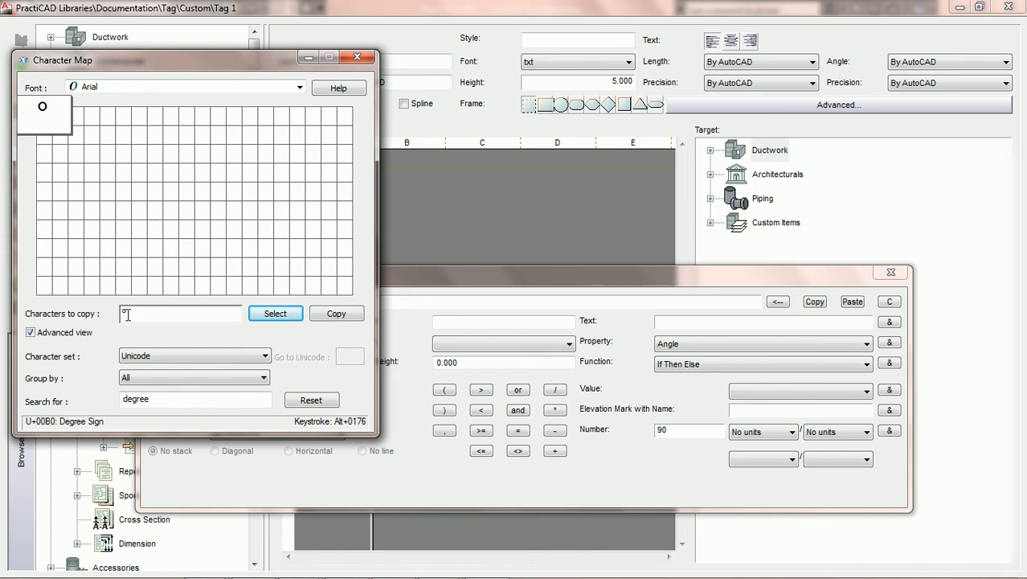
pyautogui.click(333, 315)
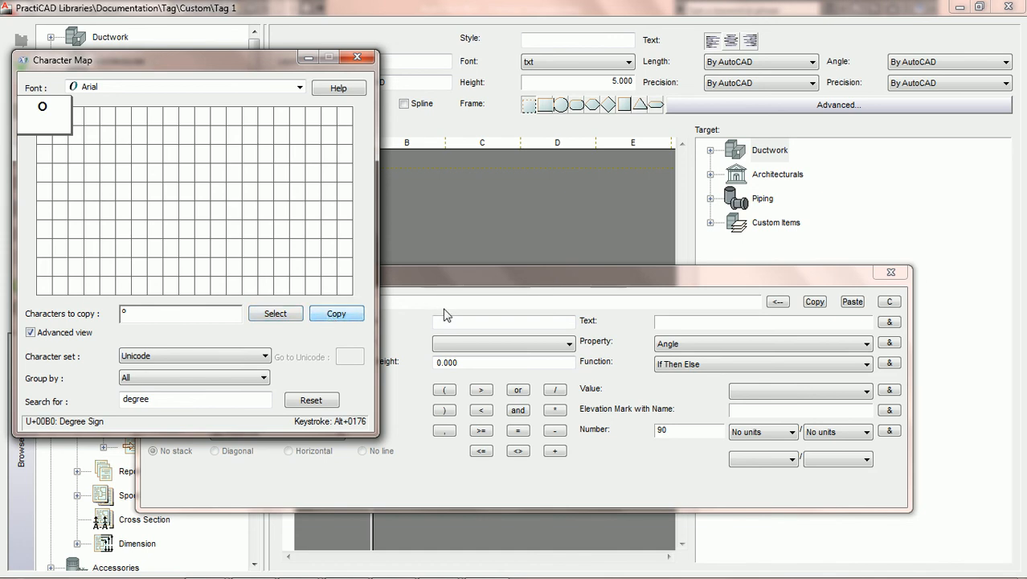
# - Paste the degree sign as text and append it to the Angle+ else result of the expression
pyautogui.click(527, 279)
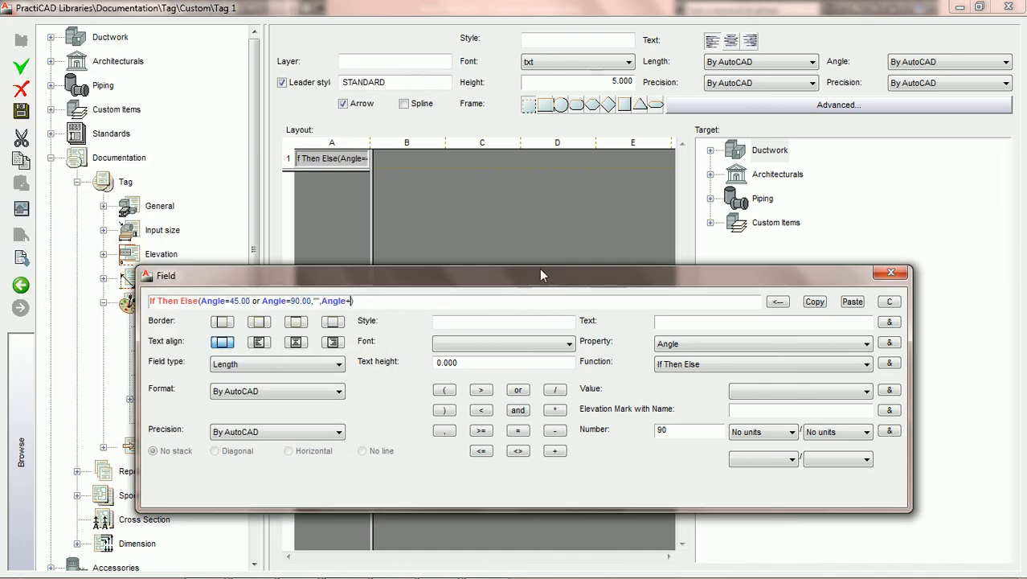
pyautogui.rightClick(682, 323)
pyautogui.click(718, 387)
pyautogui.click(890, 322)
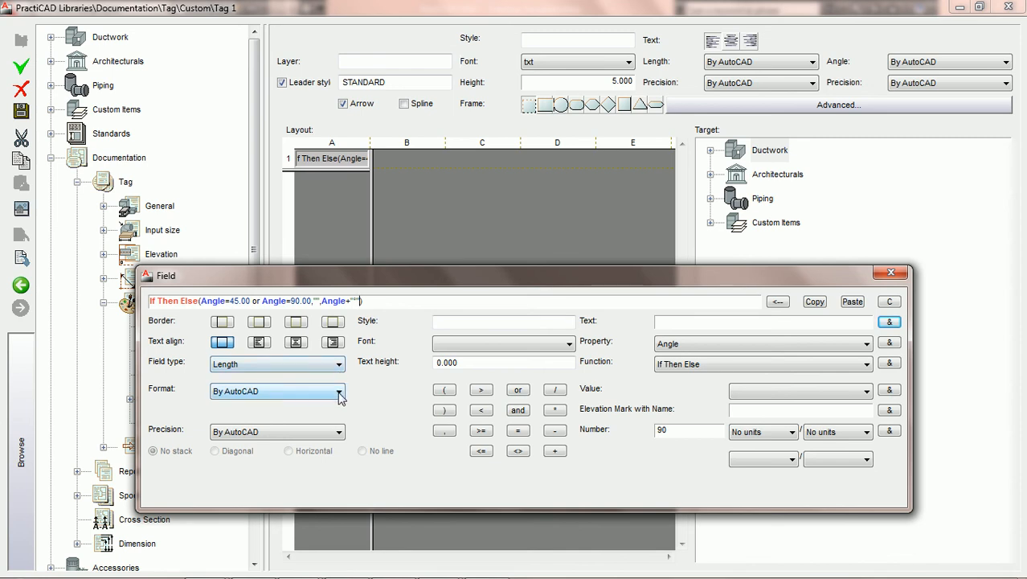
# - Set the field's format to Decimal with a precision of 0
pyautogui.click(340, 366)
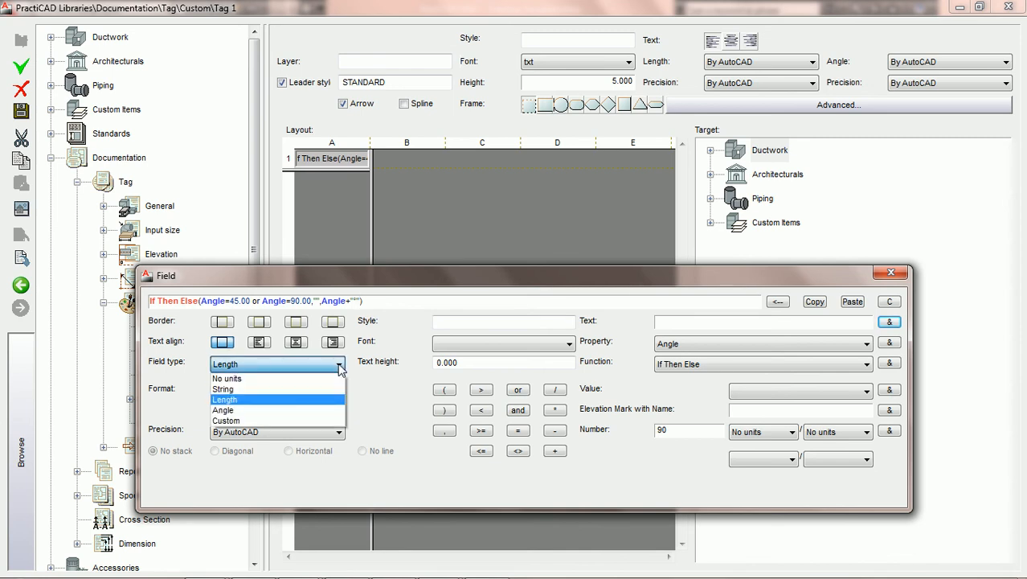
pyautogui.click(339, 368)
pyautogui.click(337, 366)
pyautogui.click(303, 401)
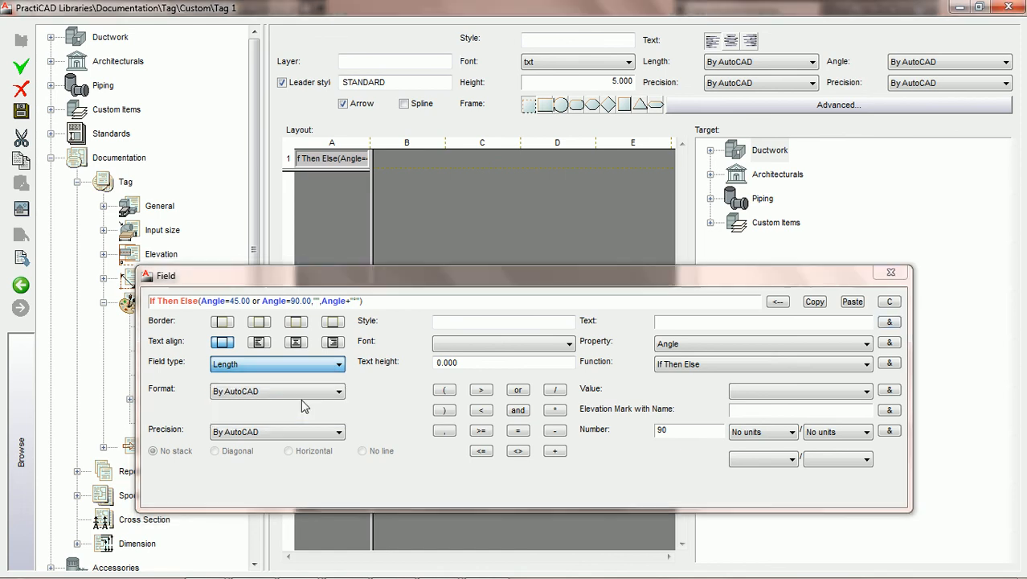
pyautogui.click(337, 392)
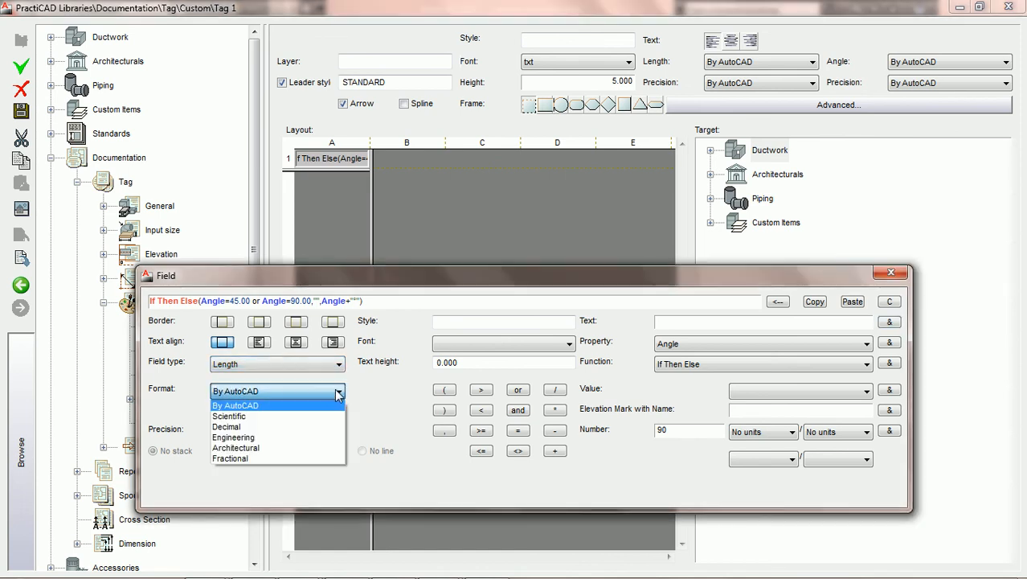
pyautogui.click(309, 427)
pyautogui.click(313, 432)
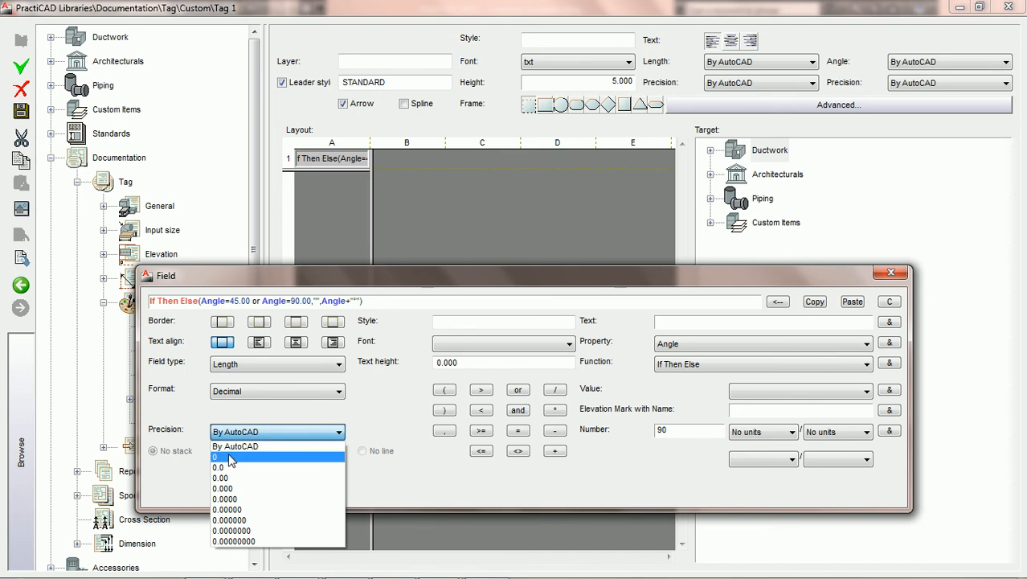
pyautogui.click(229, 458)
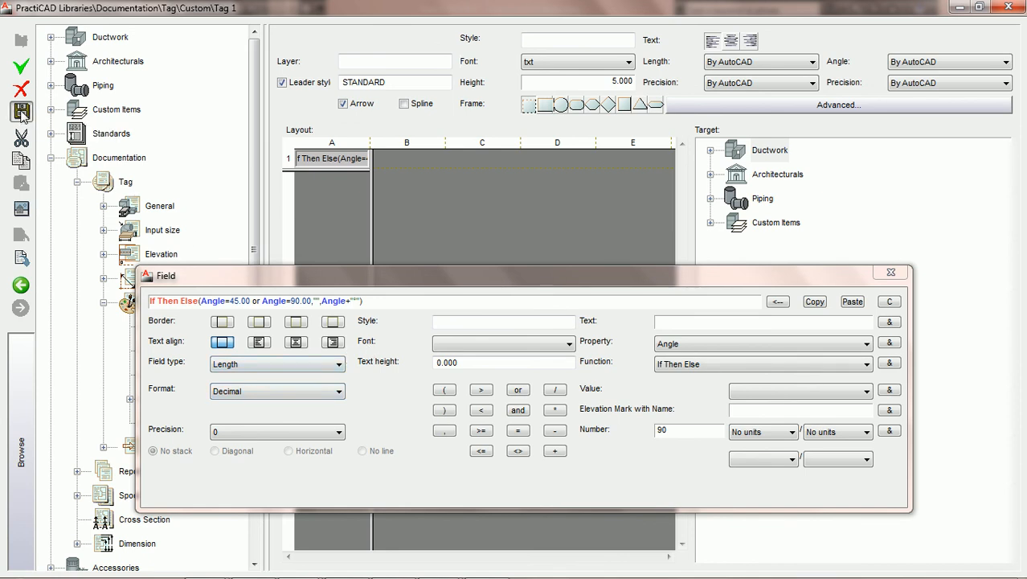
# - Place the saved Angle Elbows tag onto the tag toolbar and close the PractiCAD Libraries window
pyautogui.moveTo(459, 280); pyautogui.dragTo(619, 262)
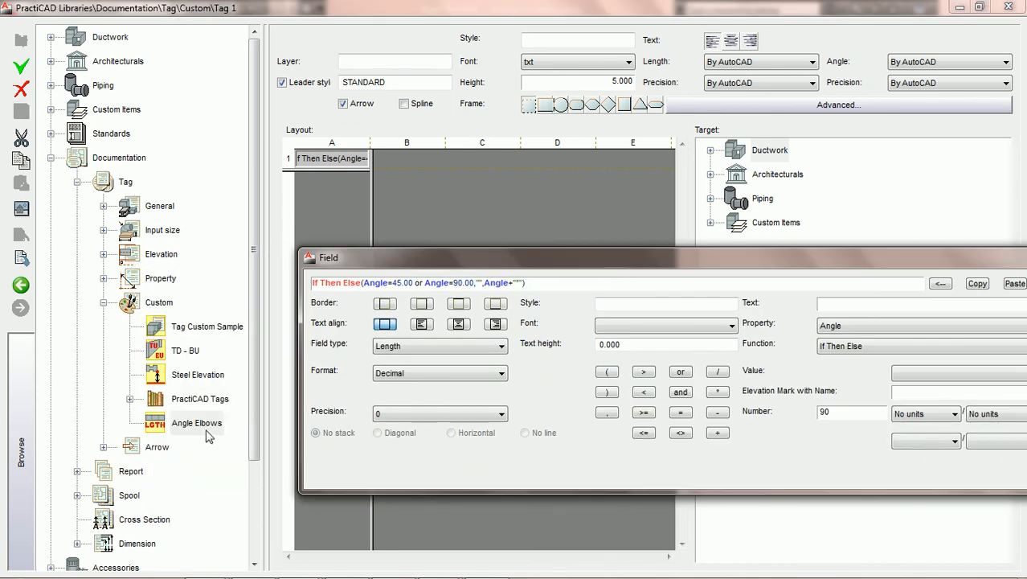
pyautogui.moveTo(199, 426); pyautogui.dragTo(761, 485)
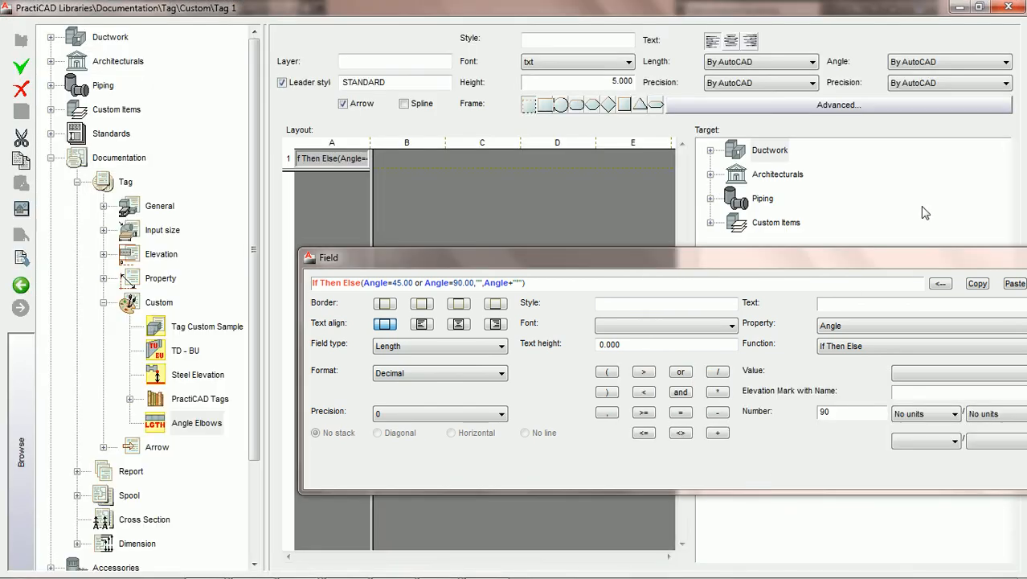
pyautogui.click(1009, 8)
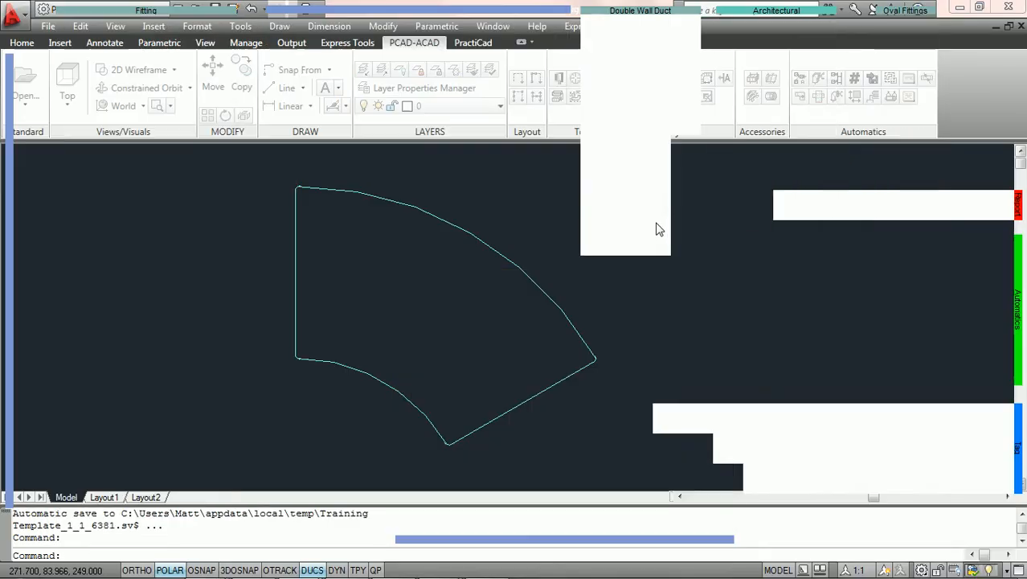
# - Inspect the elbow fitting's properties in the drawing
pyautogui.moveTo(417, 293); pyautogui.dragTo(236, 282, button='middle')
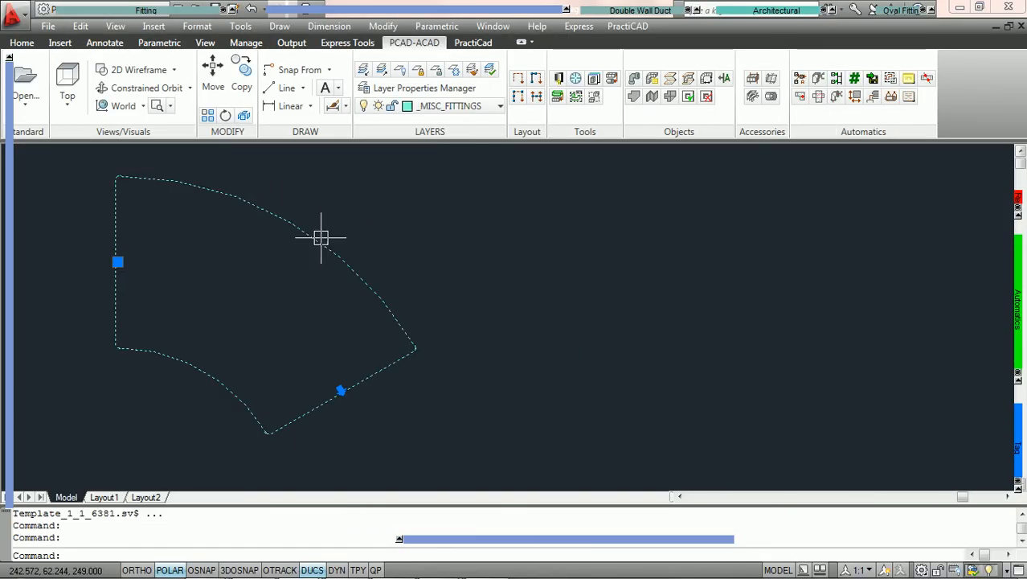
pyautogui.doubleClick(321, 237)
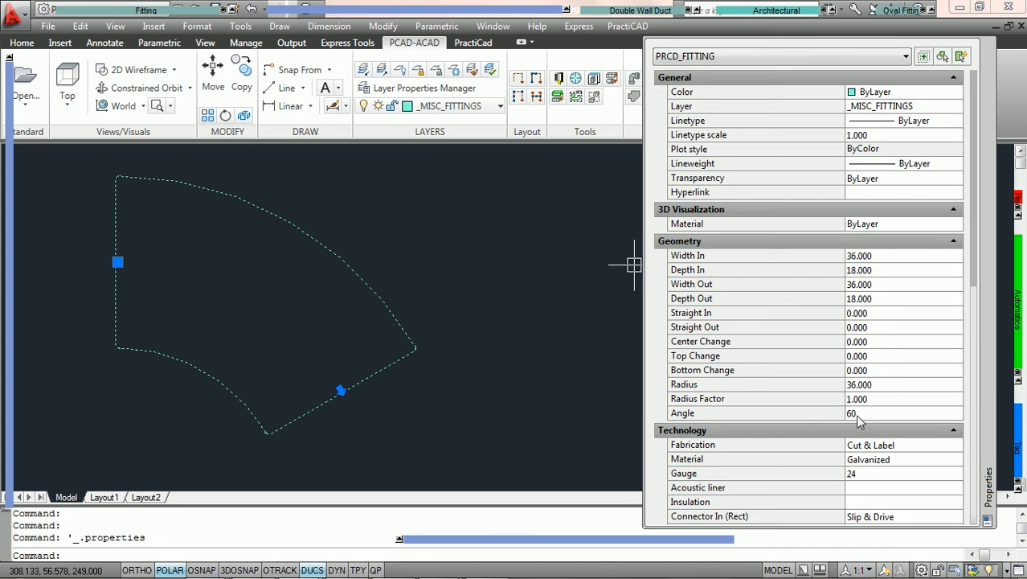
pyautogui.press('Escape')
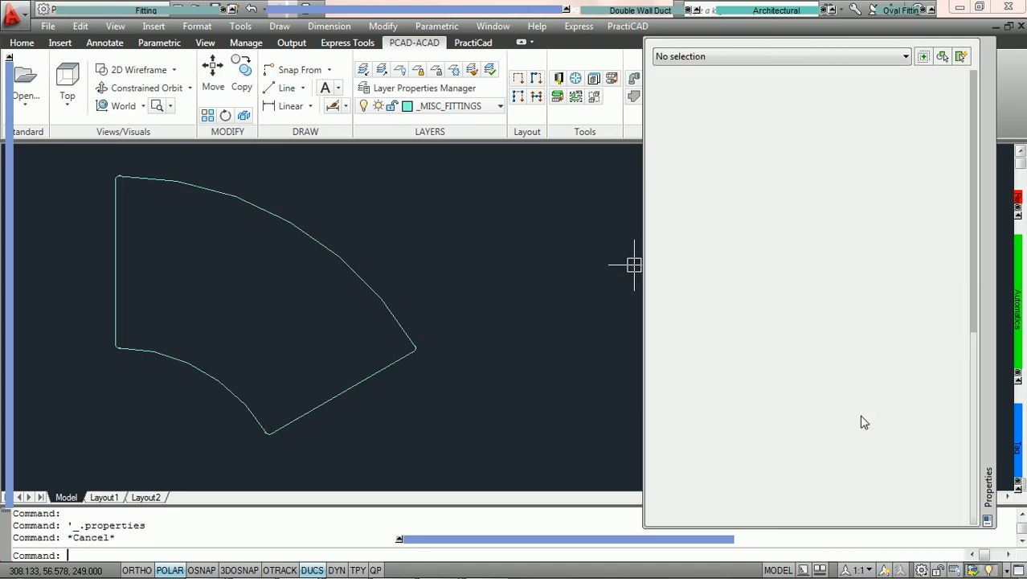
# - Tag the elbow fitting with the Angle Elbows tag, placing the label inside the elbow
pyautogui.click(364, 367)
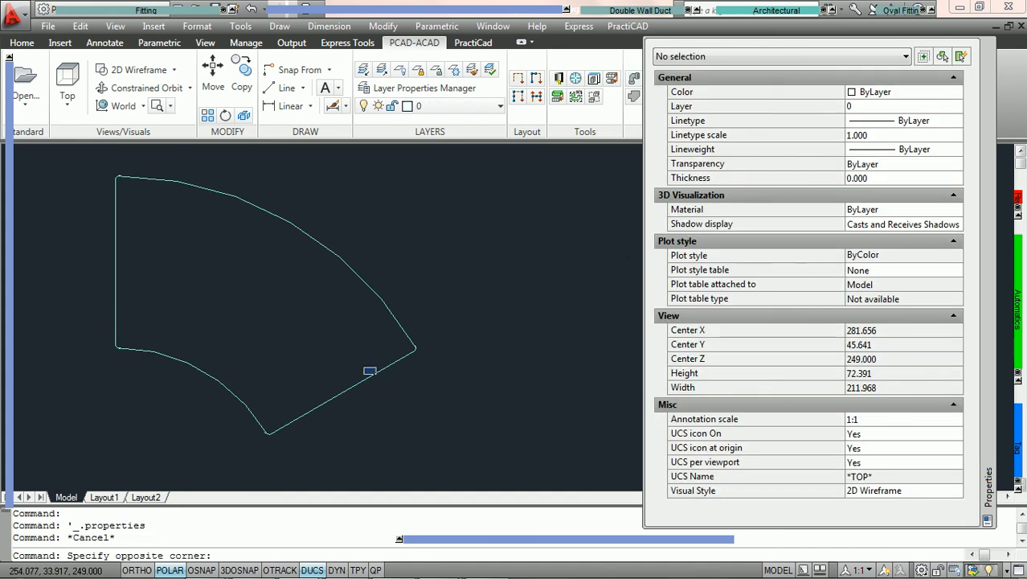
pyautogui.click(375, 374)
pyautogui.moveTo(1020, 434)
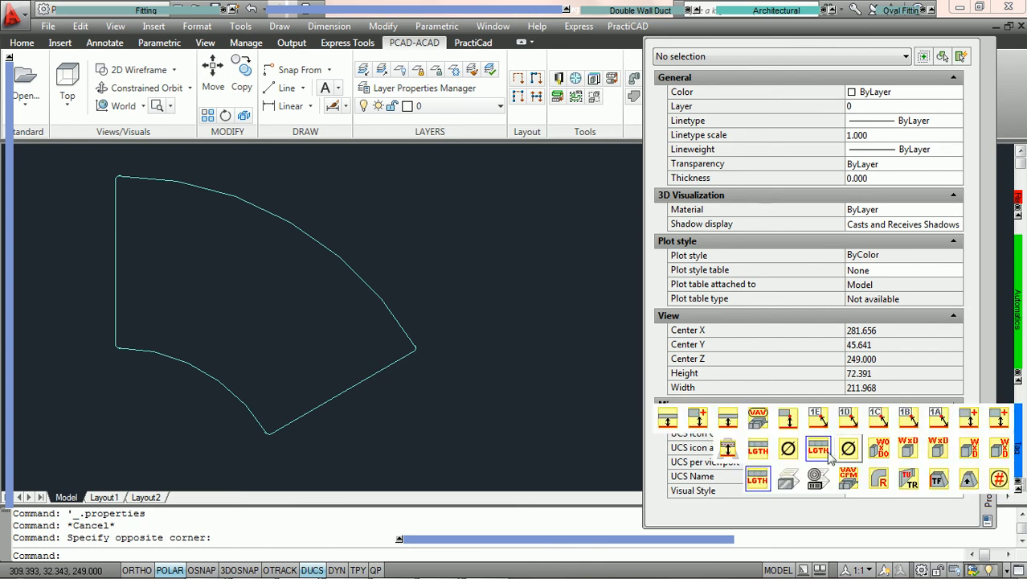
pyautogui.click(757, 482)
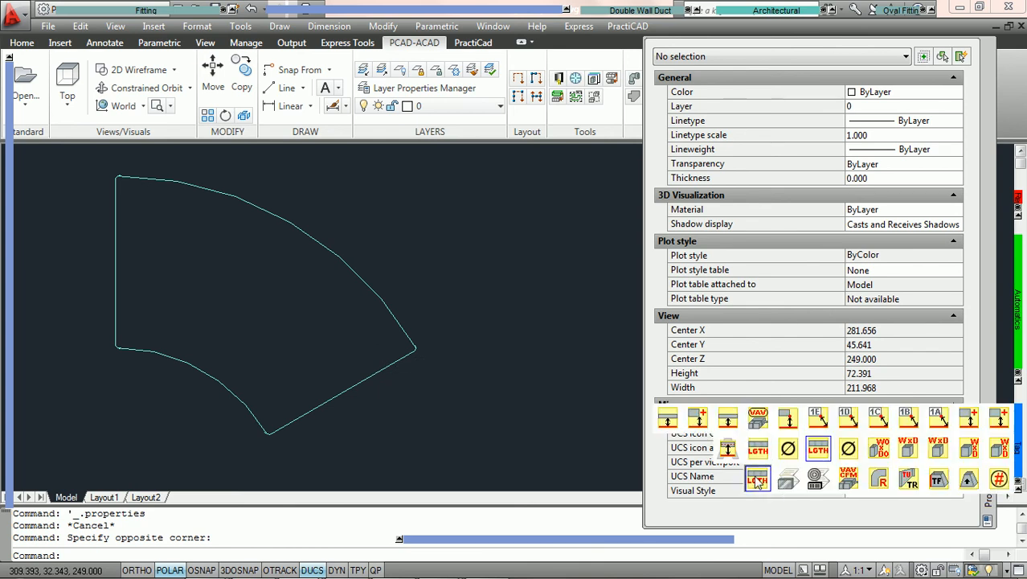
pyautogui.click(301, 229)
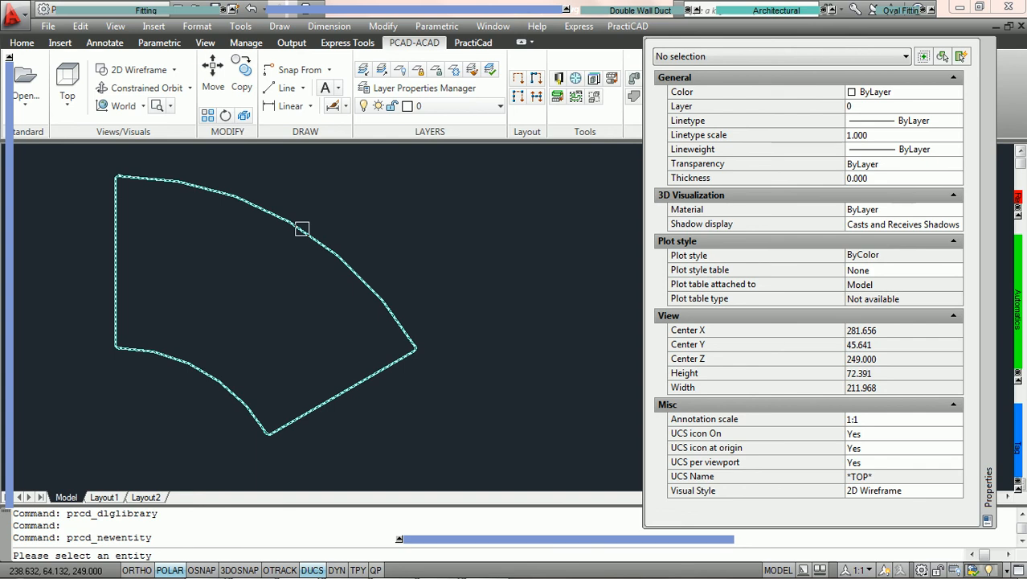
pyautogui.click(300, 229)
pyautogui.click(218, 286)
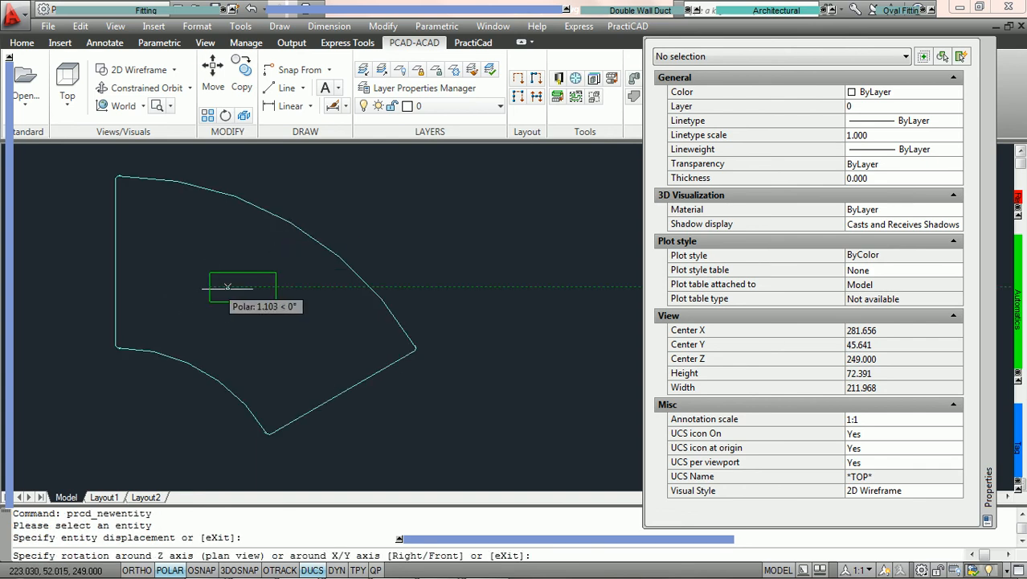
pyautogui.click(215, 286)
pyautogui.press('Escape')
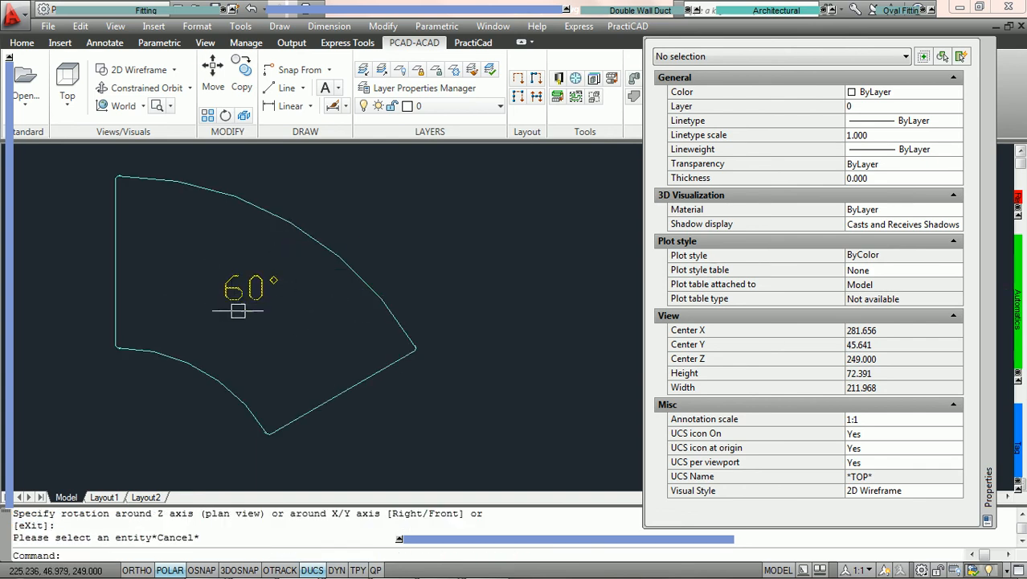
# - Select the elbow to compare its angle property with the tag
pyautogui.scroll(1, 320, 302)
pyautogui.scroll(-1, 320, 302)
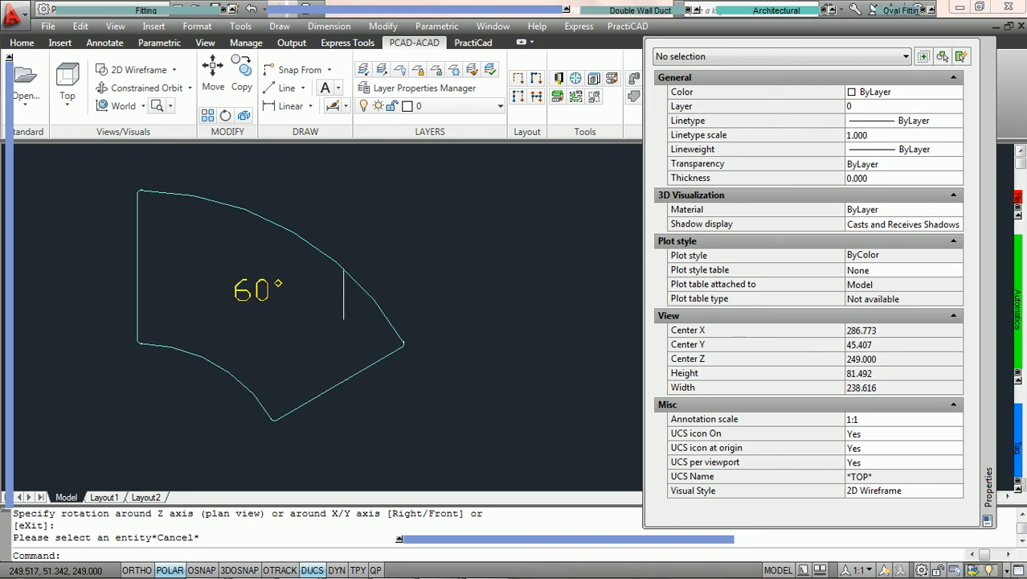
pyautogui.click(355, 287)
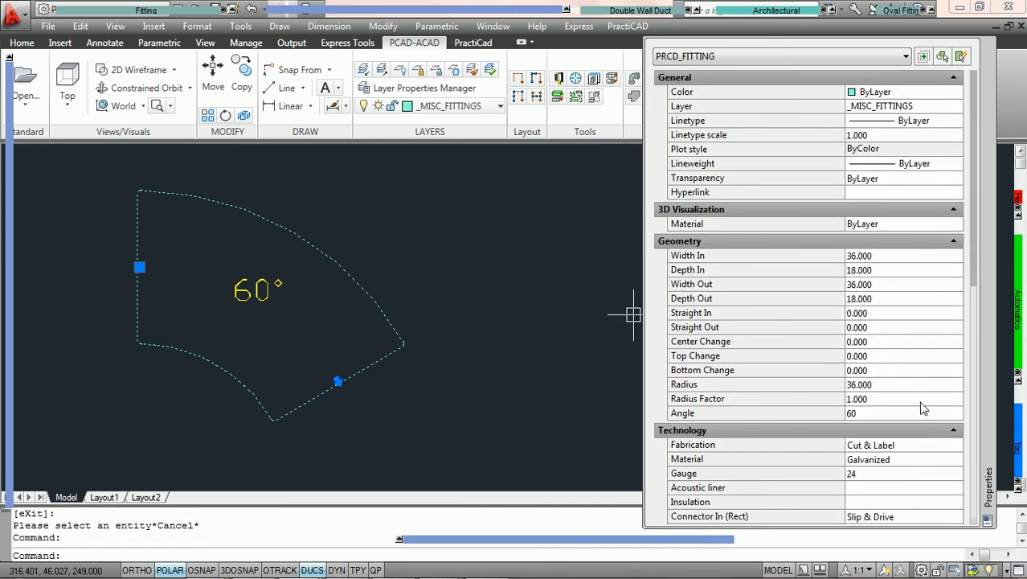
# - Change the elbow's angle to 45 and then to 90 to test when the tag displays
pyautogui.click(905, 415)
pyautogui.write('45')
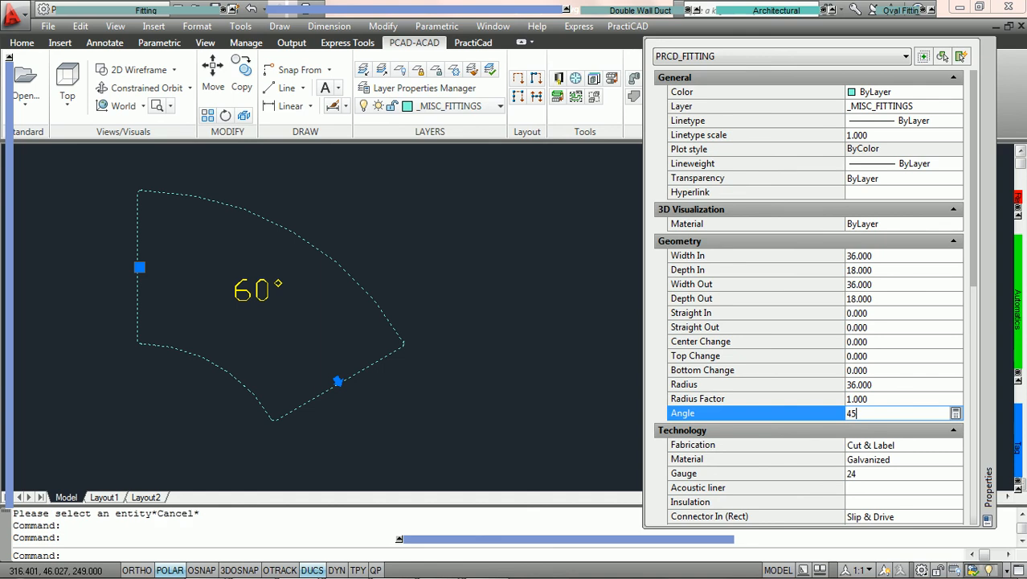
pyautogui.press('Return')
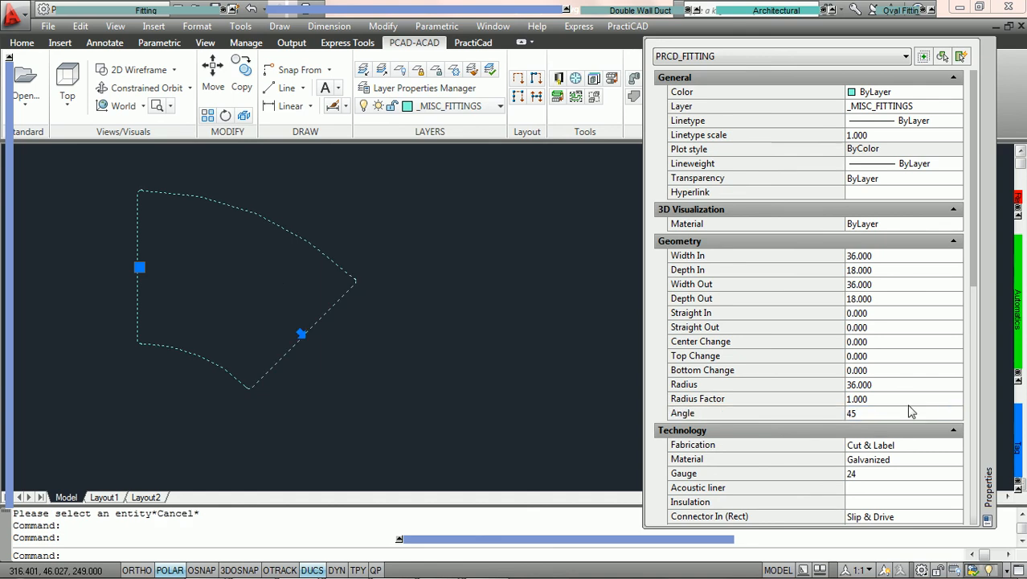
pyautogui.click(885, 413)
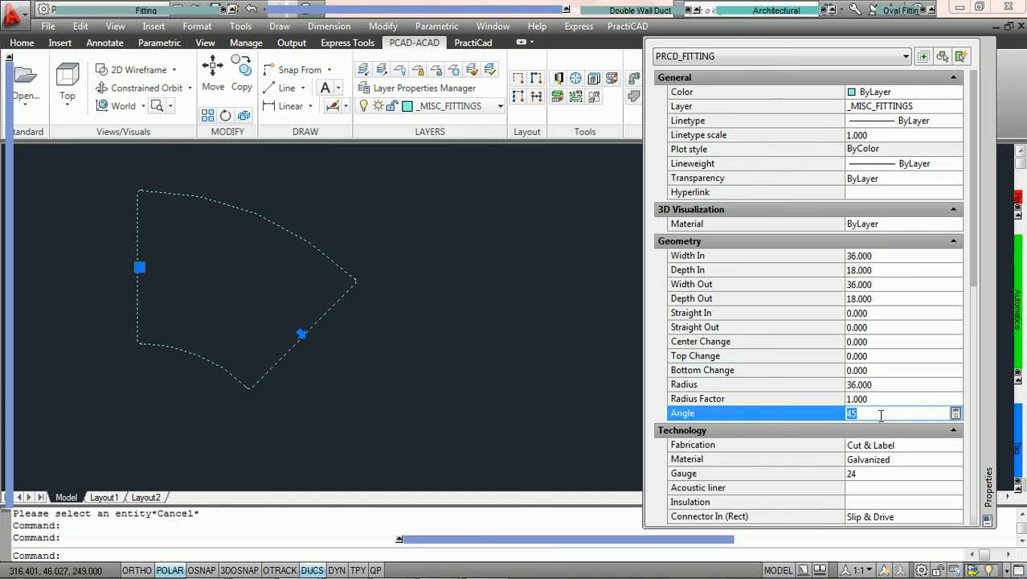
pyautogui.write('90')
pyautogui.press('Return')
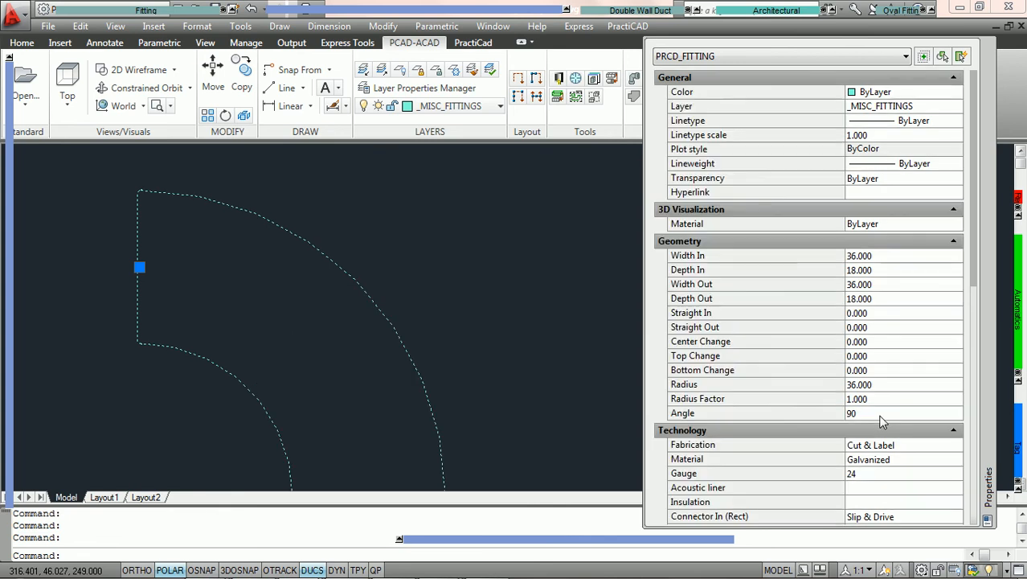
# - Set the elbow's angle to 68
pyautogui.click(881, 416)
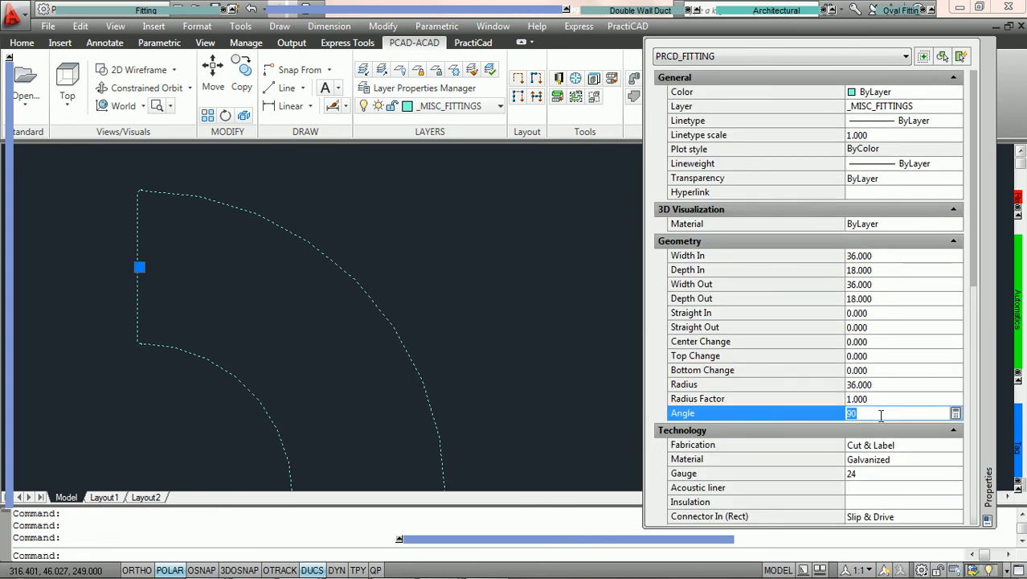
pyautogui.write('68')
pyautogui.press('Return')
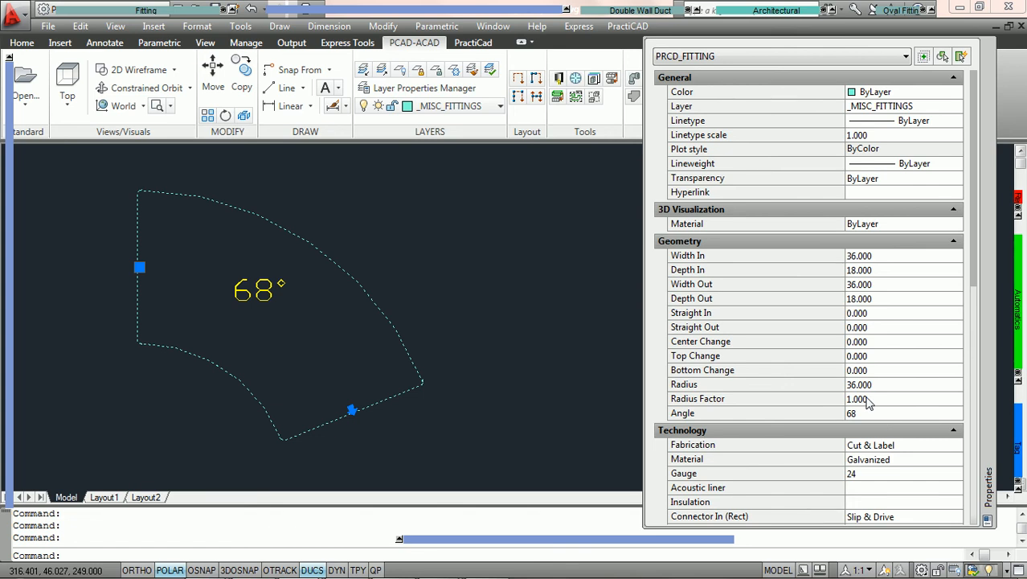